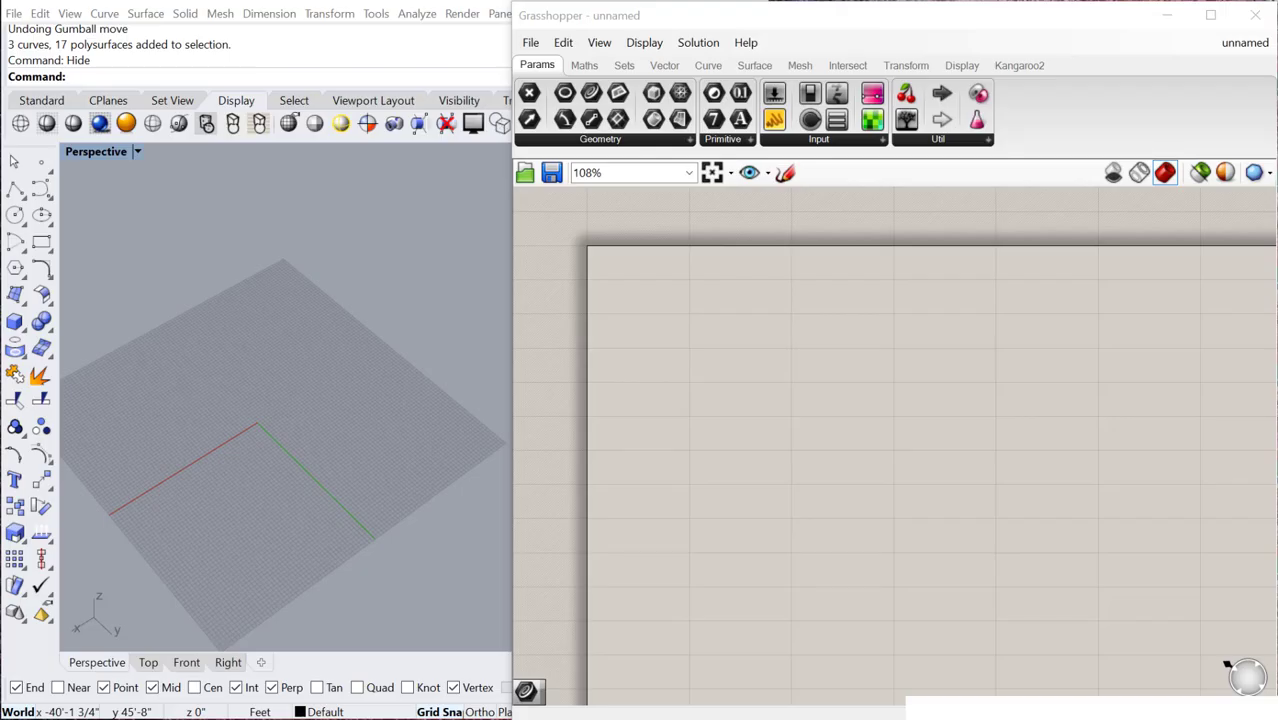
Add a Square Root component to the empty canvas
double_click(697, 318)
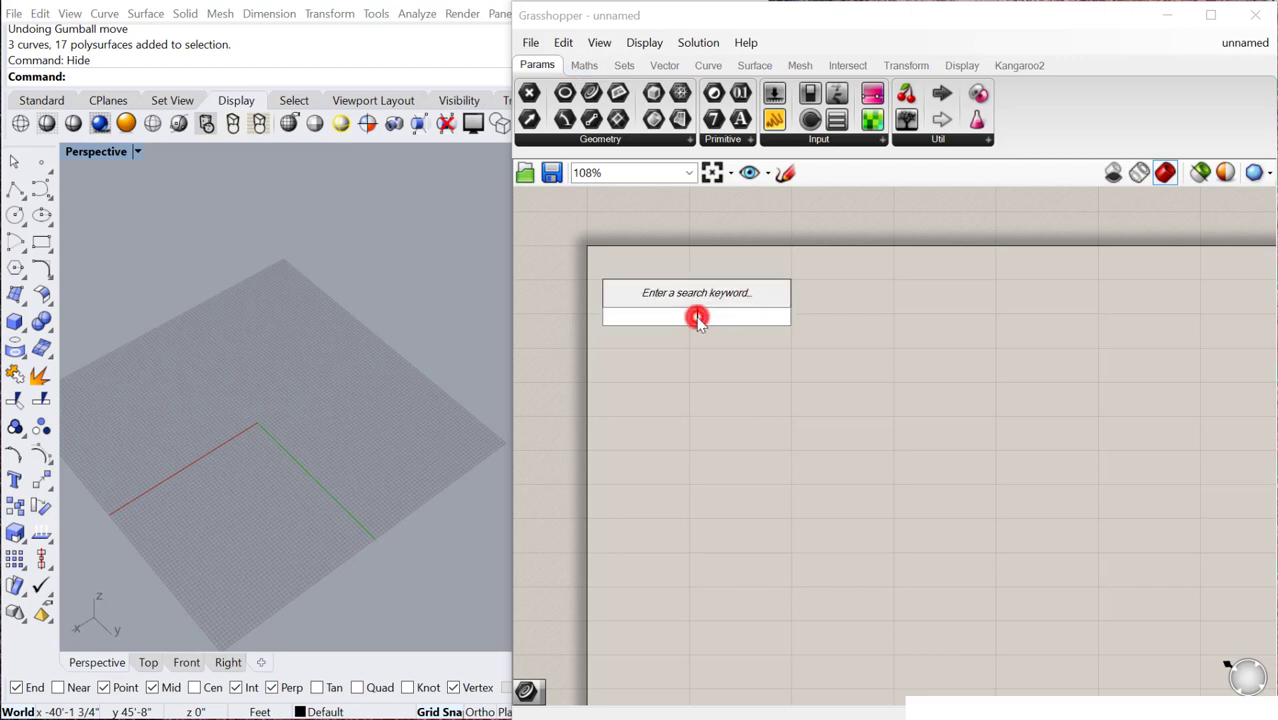
type("sq")
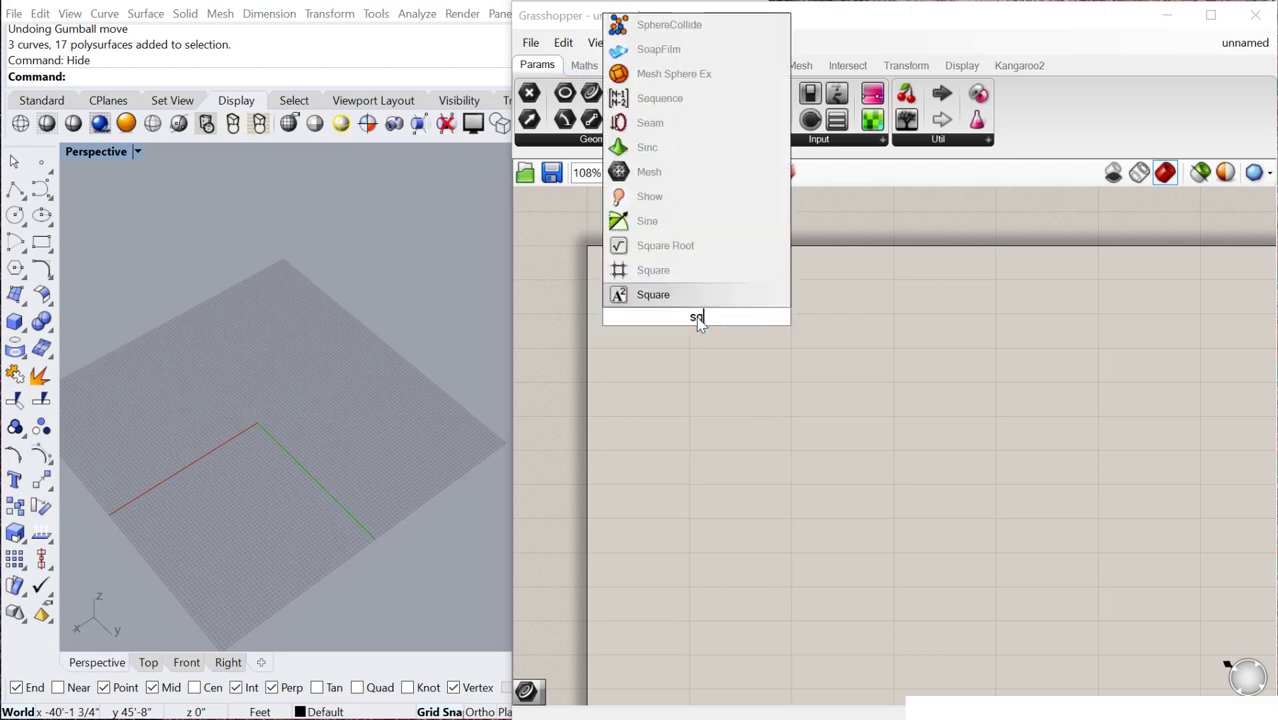
left_click(660, 248)
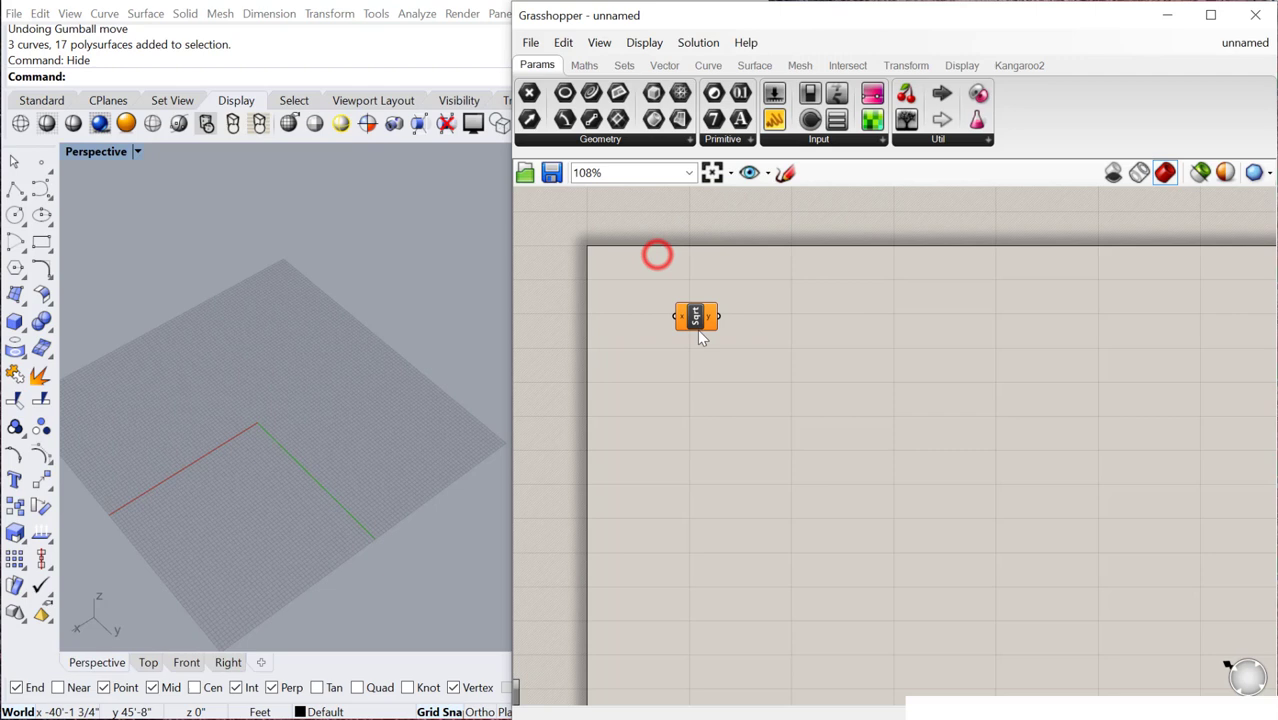
Add a Square grid component to the canvas below the Square Root component
double_click(688, 446)
type("sqy")
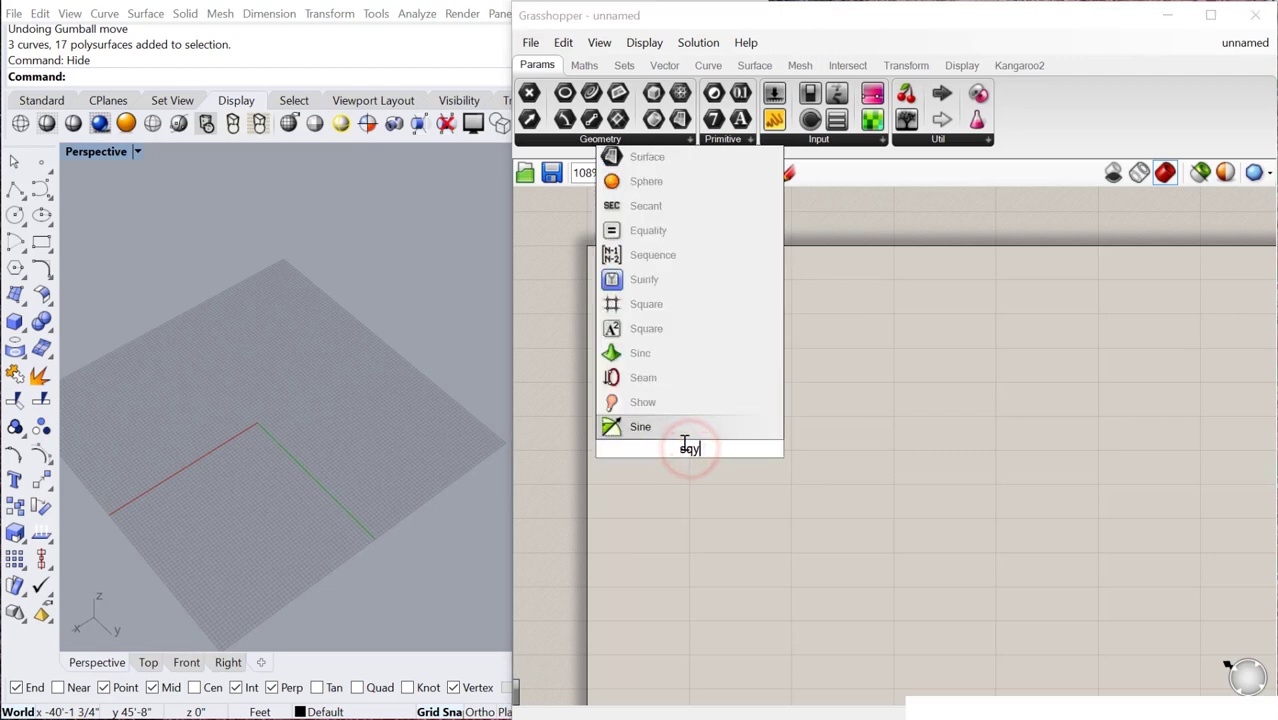
left_click(680, 304)
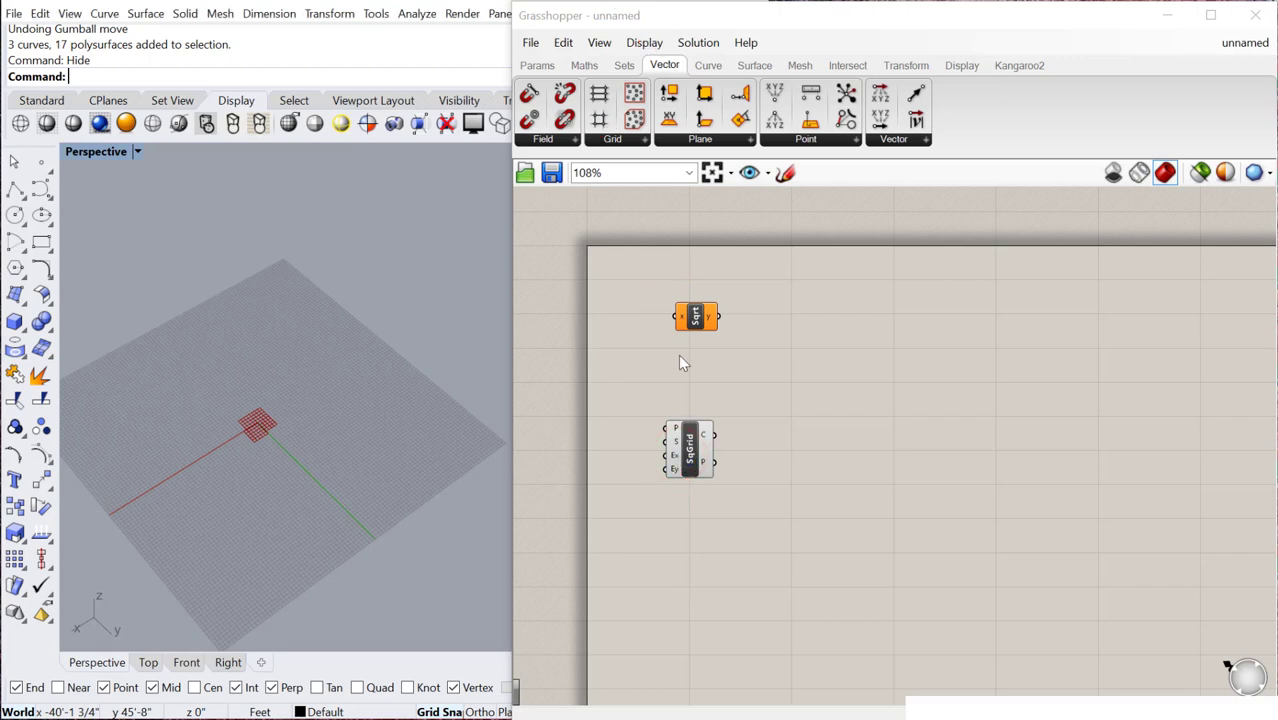
Place a Radial grid component and a Rectangular grid component below the square grid
left_click(614, 140)
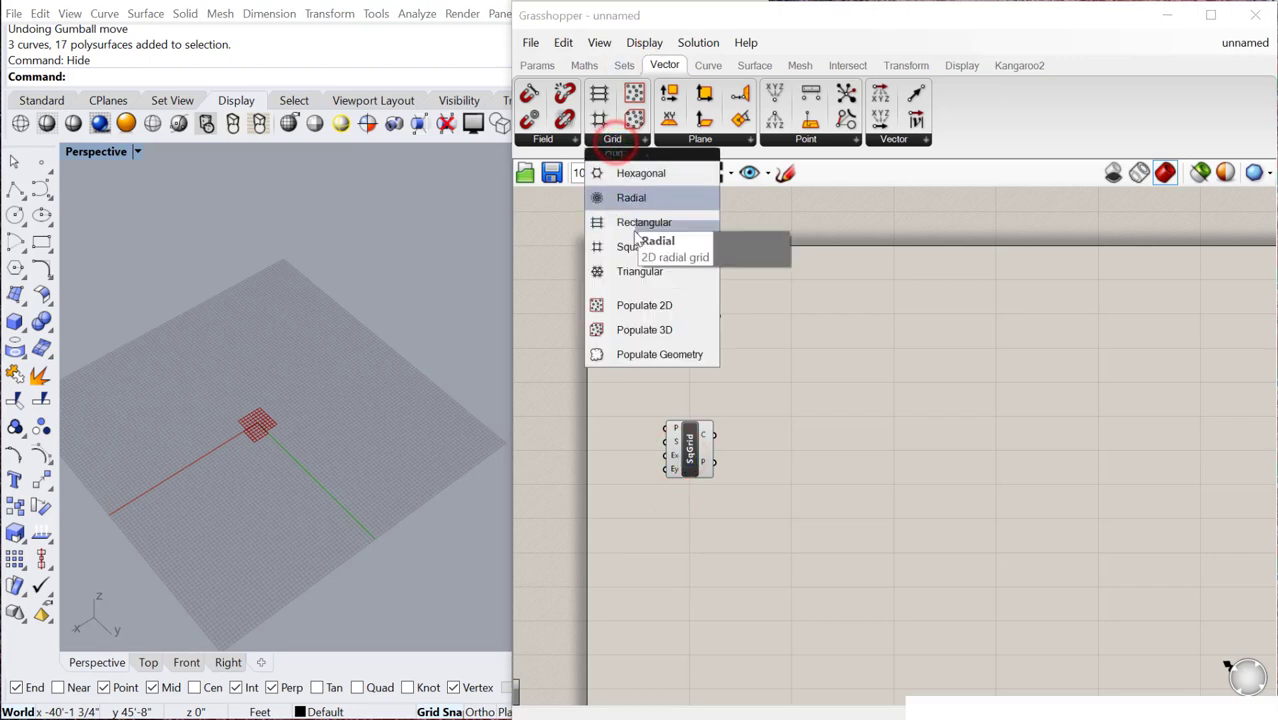
left_click(631, 197)
left_click(697, 530)
left_click(616, 138)
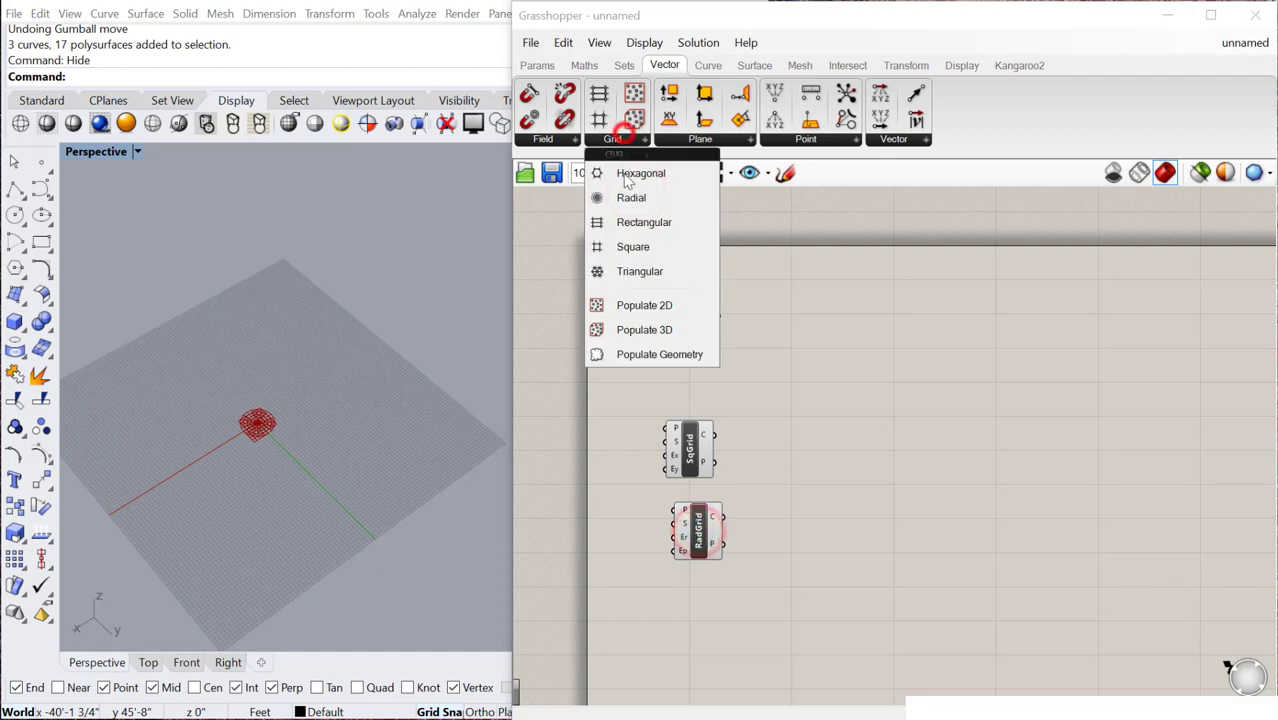
left_click(640, 226)
left_click(682, 598)
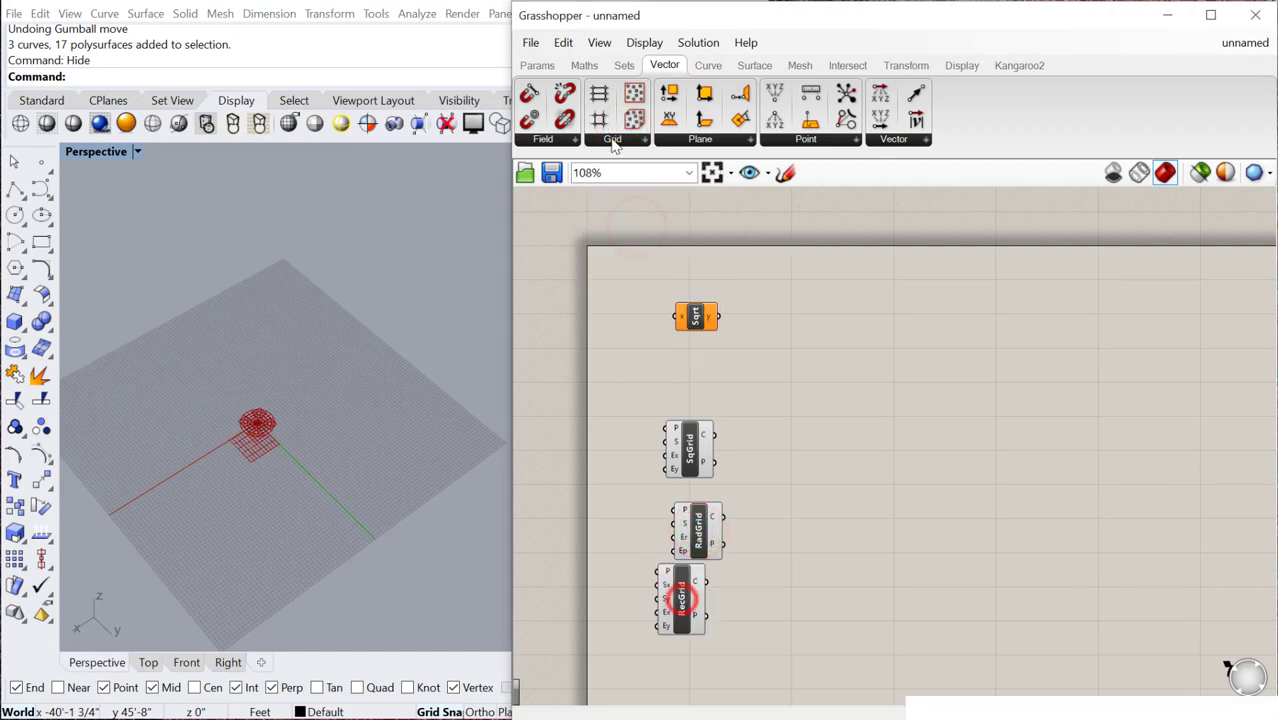
Place a Hexagonal grid component below the rectangular grid
left_click(613, 140)
left_click(640, 173)
left_click(682, 682)
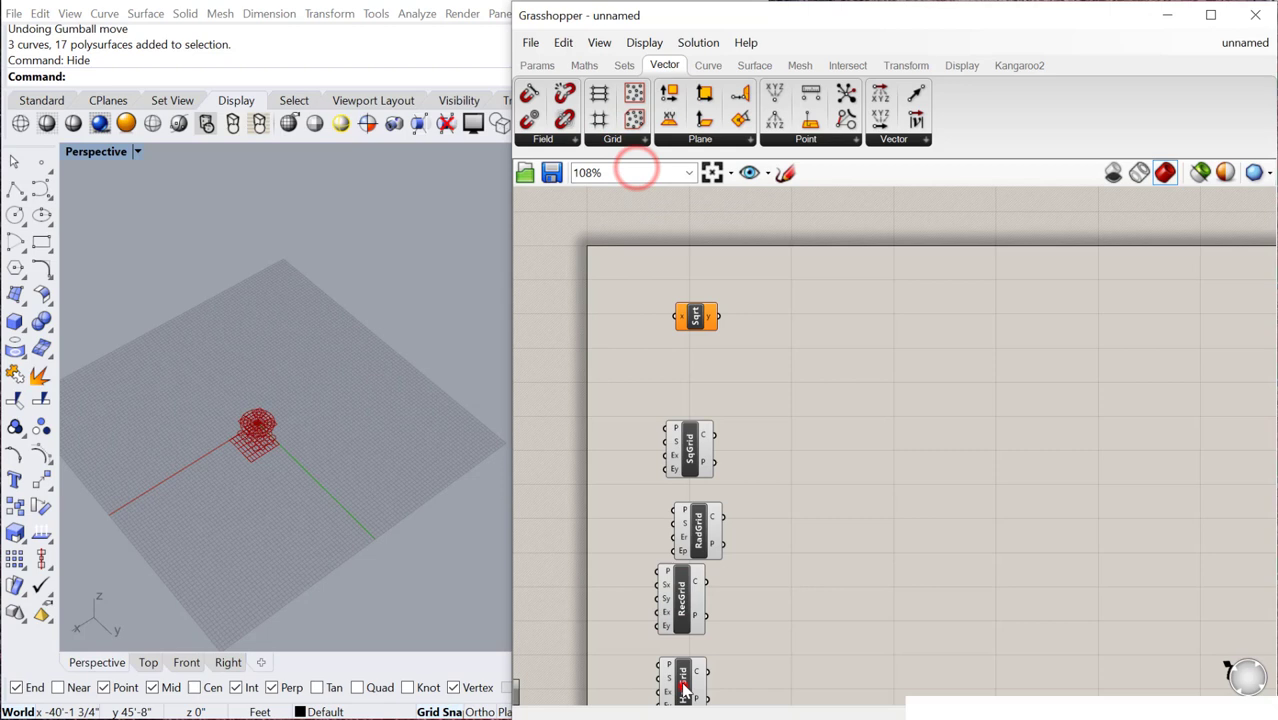
Add an extra grid component near the canvas corner, above the Square Root component
left_click(613, 140)
left_click(640, 245)
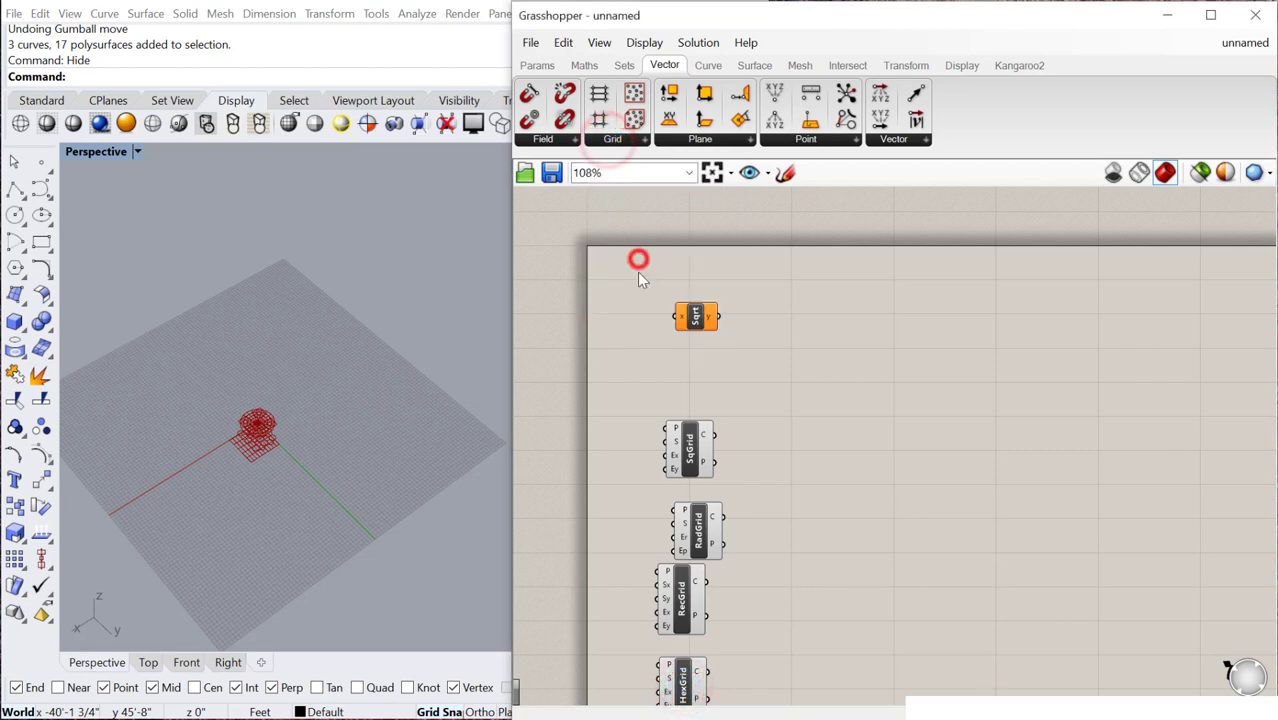
left_click(637, 266)
Place a Triangular grid component in the free canvas area beside the other grids
left_click(613, 140)
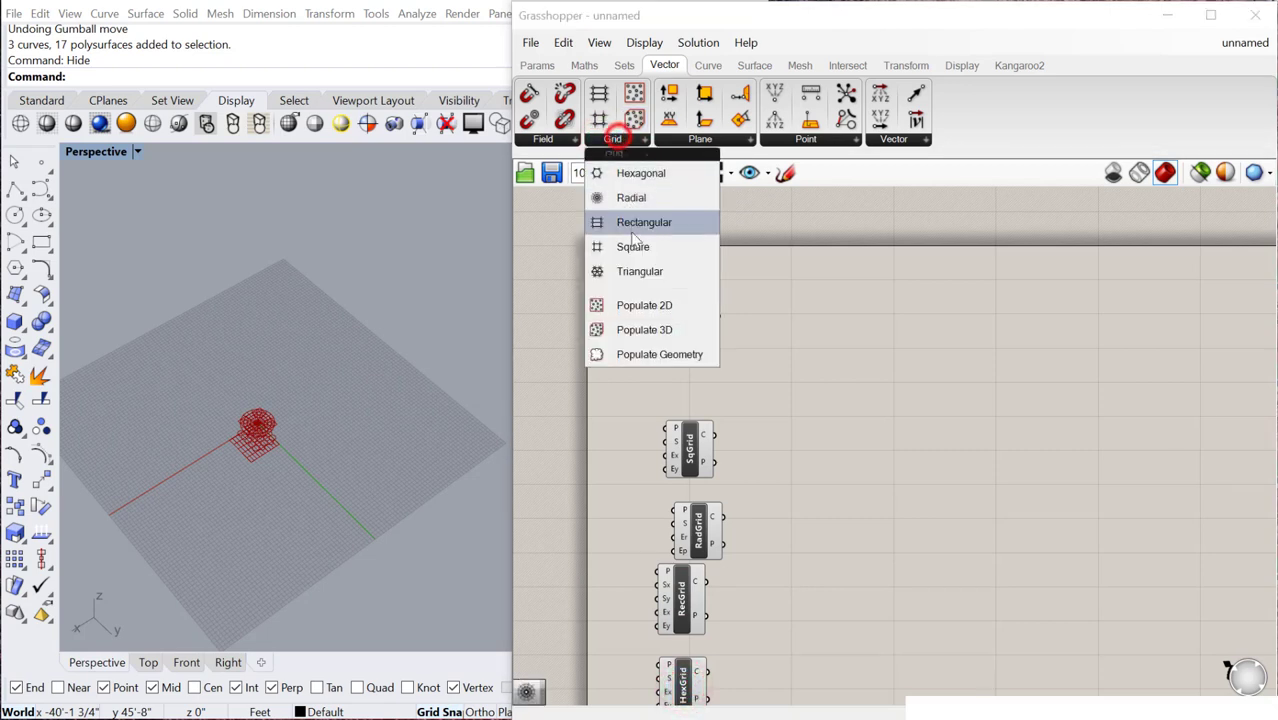
left_click(645, 271)
left_click(868, 420)
Delete the Square Root component and the extra grid component near the canvas corner
left_click_drag(740, 380, 600, 240)
scroll(680, 252, "down", 3)
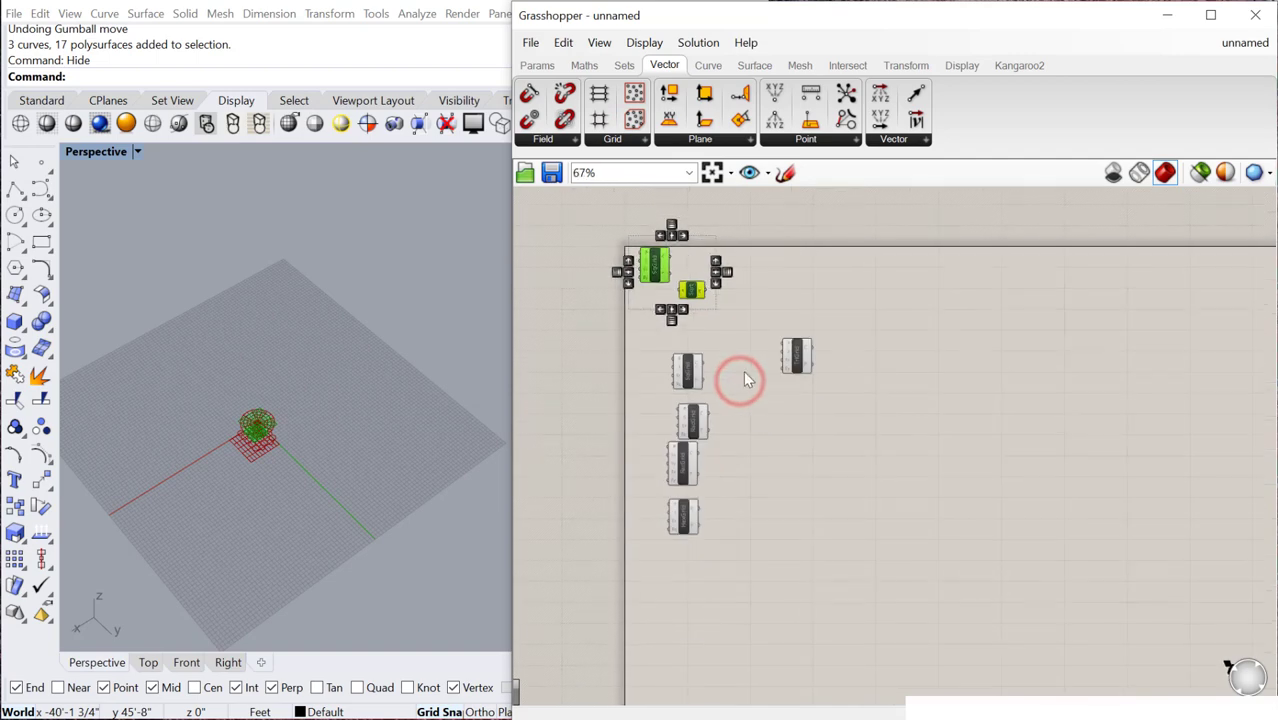
key("Delete")
Move the four stacked grid components up and place the triangular grid beneath them to form one column
left_click_drag(776, 613, 734, 292)
left_click(824, 402)
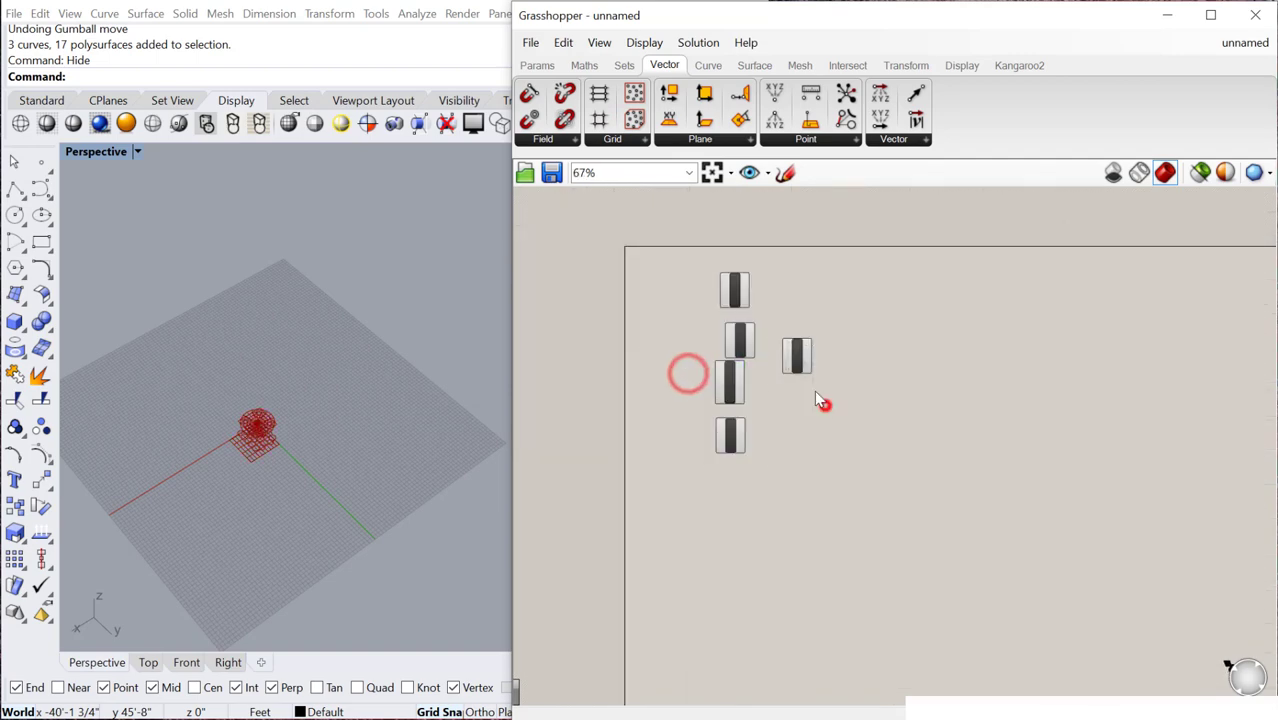
left_click_drag(802, 360, 740, 490)
Turn off the preview of the radial, rectangular, hexagonal and triangular grids, leaving only the square grid shown
scroll(725, 300, "up", 4)
scroll(713, 312, "up", 4)
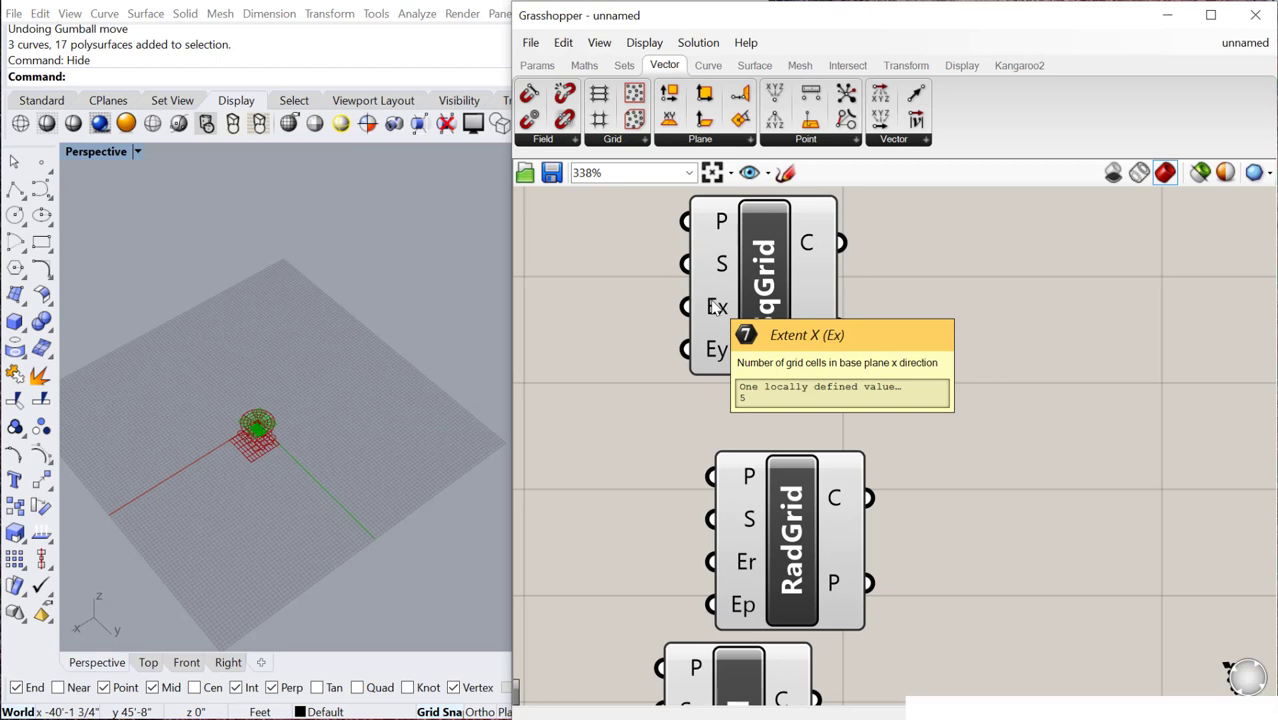
scroll(660, 355, "down", 6)
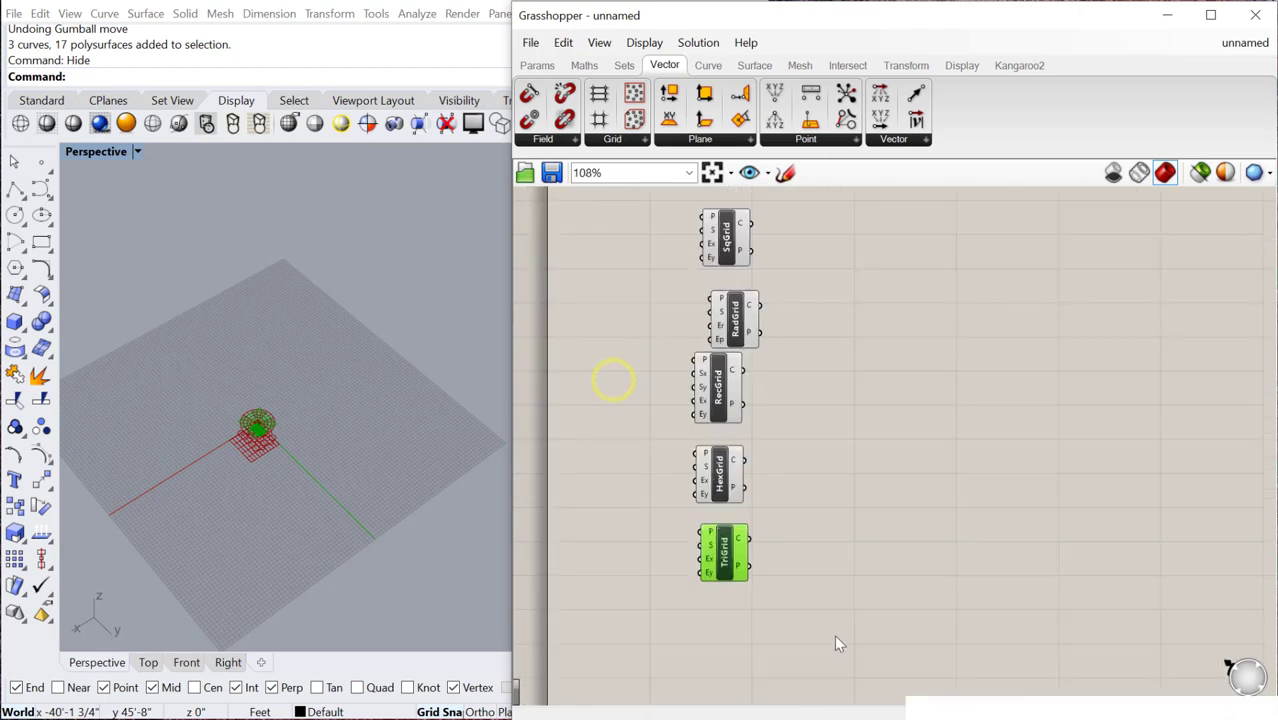
left_click_drag(838, 643, 657, 268)
right_click(657, 278)
left_click(682, 306)
Make room beside the square grid component and create a number slider defined as 5<20.00
scroll(651, 269, "up", 4)
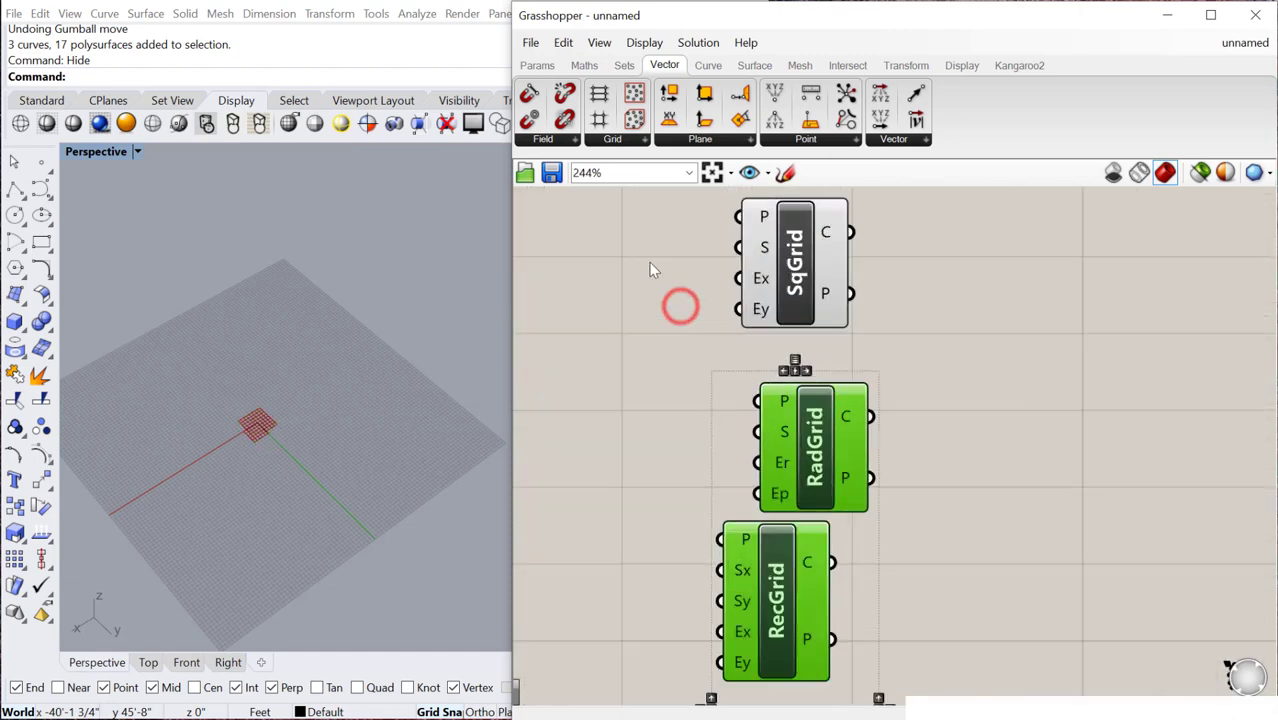
scroll(651, 269, "up", 2)
scroll(265, 440, "up", 5)
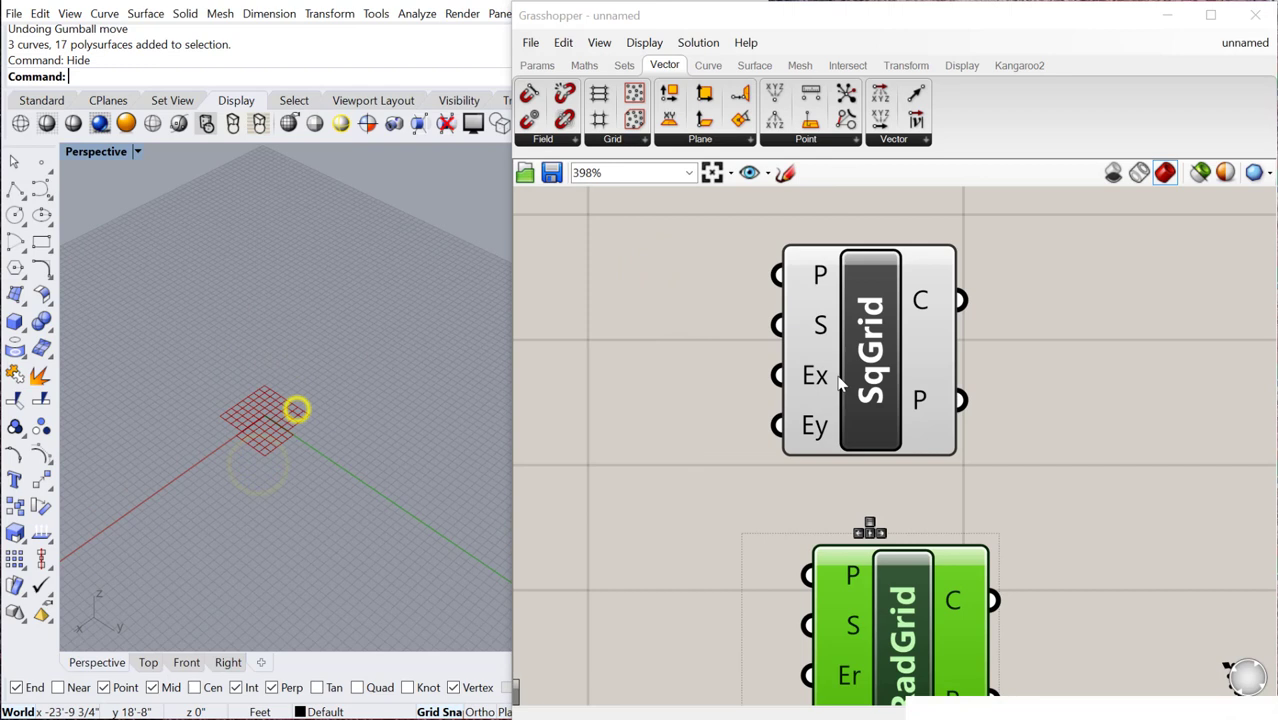
left_click_drag(840, 378, 867, 376)
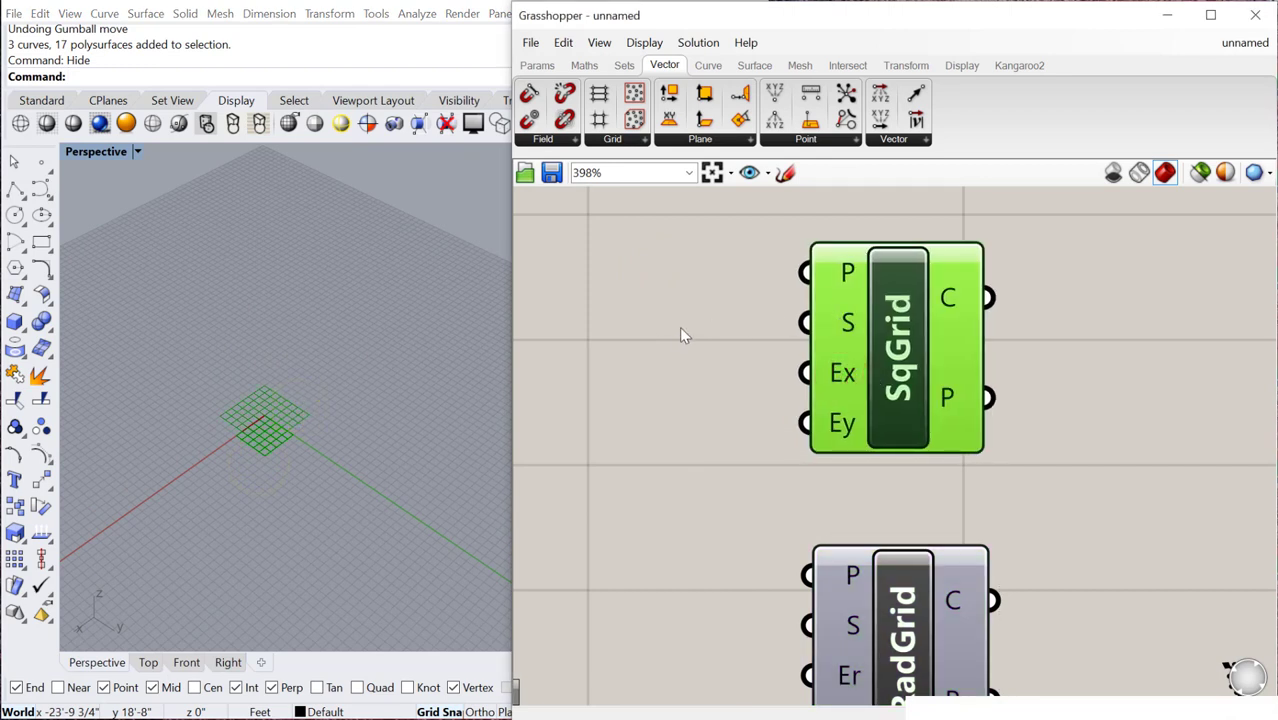
double_click(677, 328)
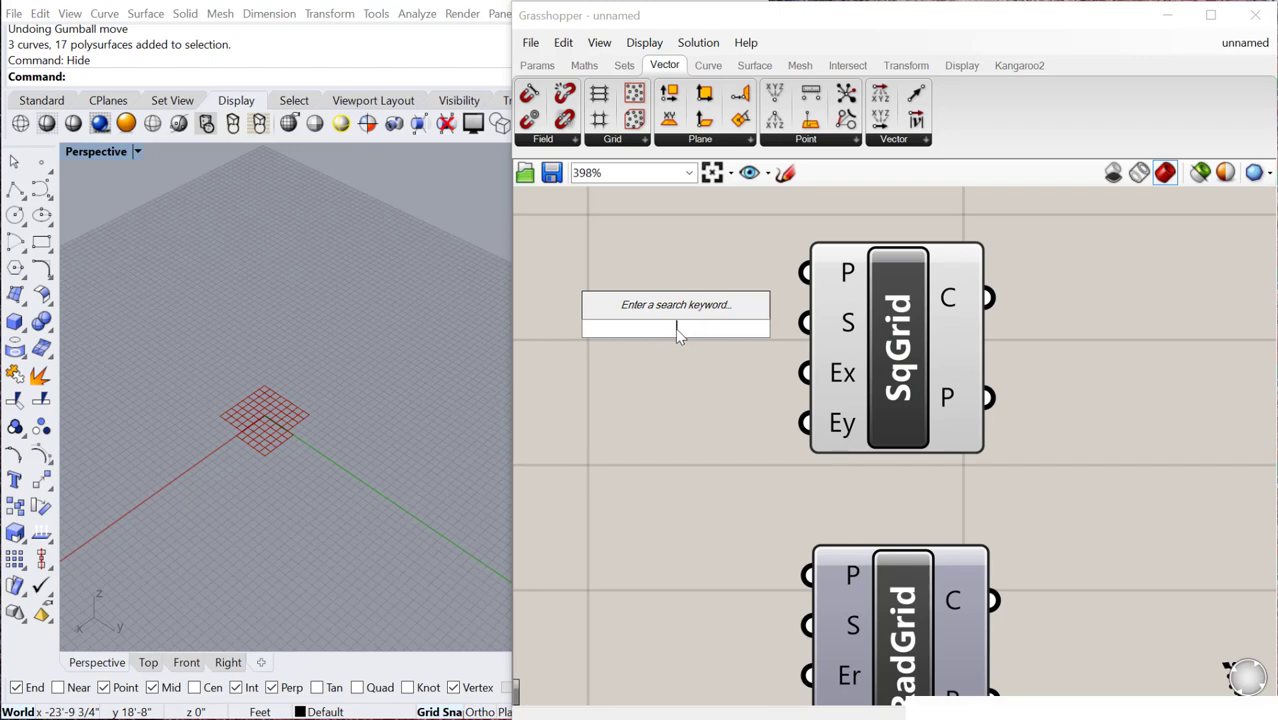
type("5<20.00")
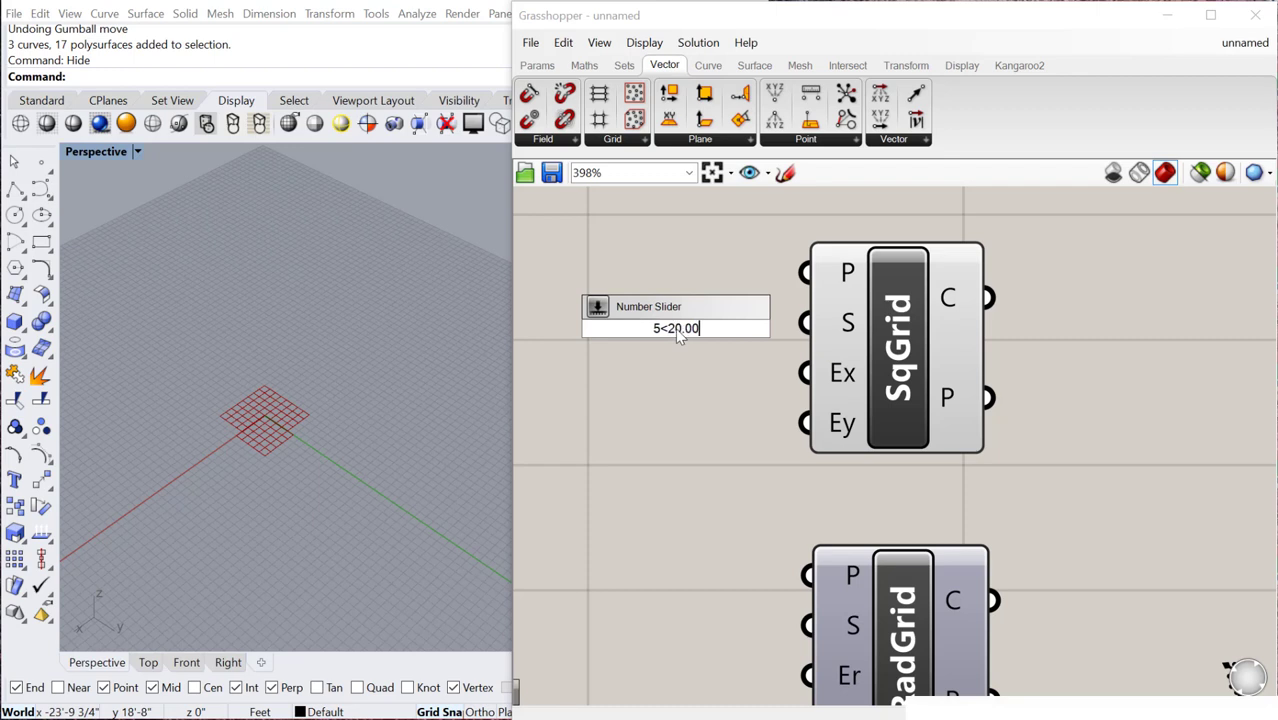
key("Return")
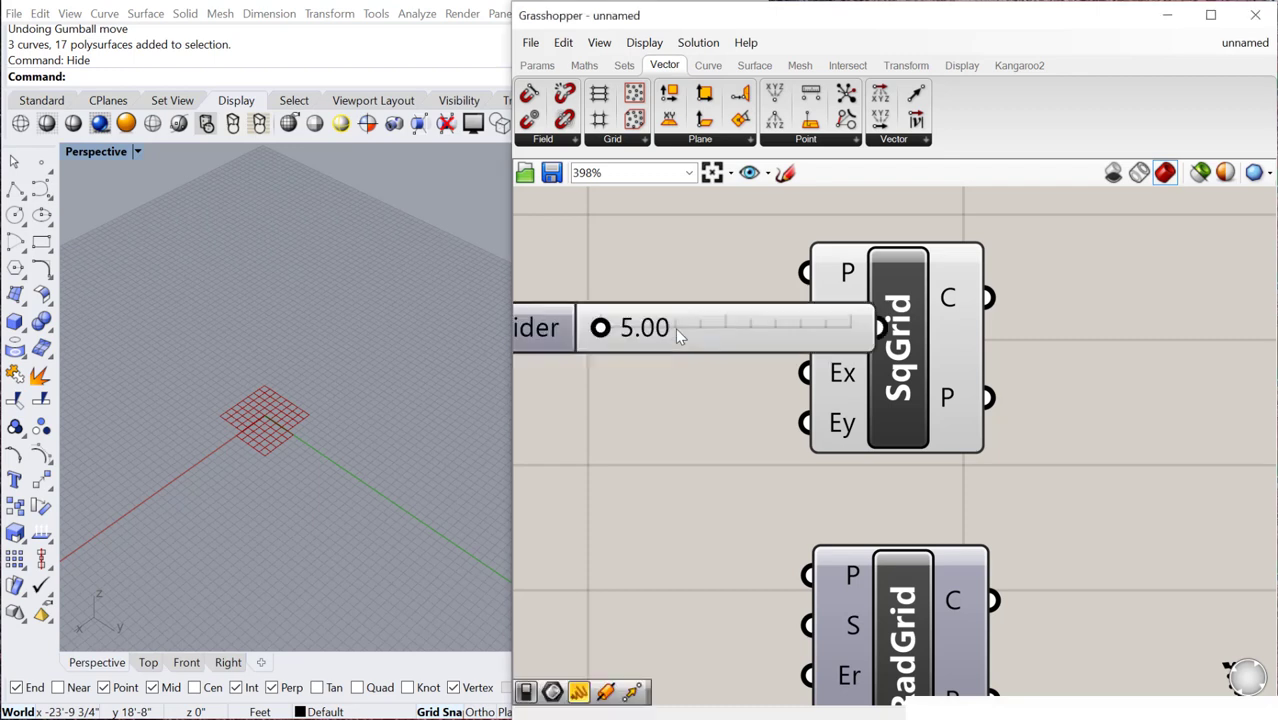
Connect the 5.00 slider to the square grid's Size input and space the two components apart
left_click(905, 390)
left_click_drag(907, 397, 1012, 372)
left_click_drag(880, 328, 916, 297)
left_click_drag(986, 344, 1051, 374)
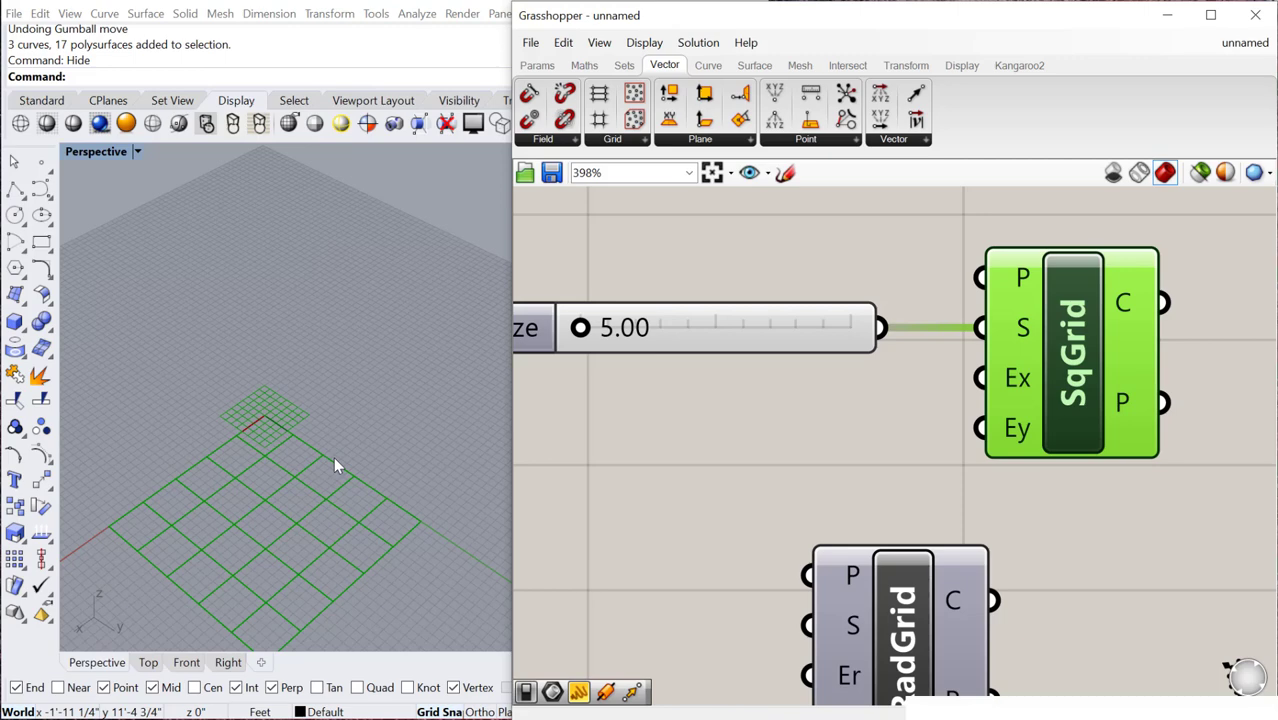
scroll(930, 365, "down", 3)
left_click(805, 291)
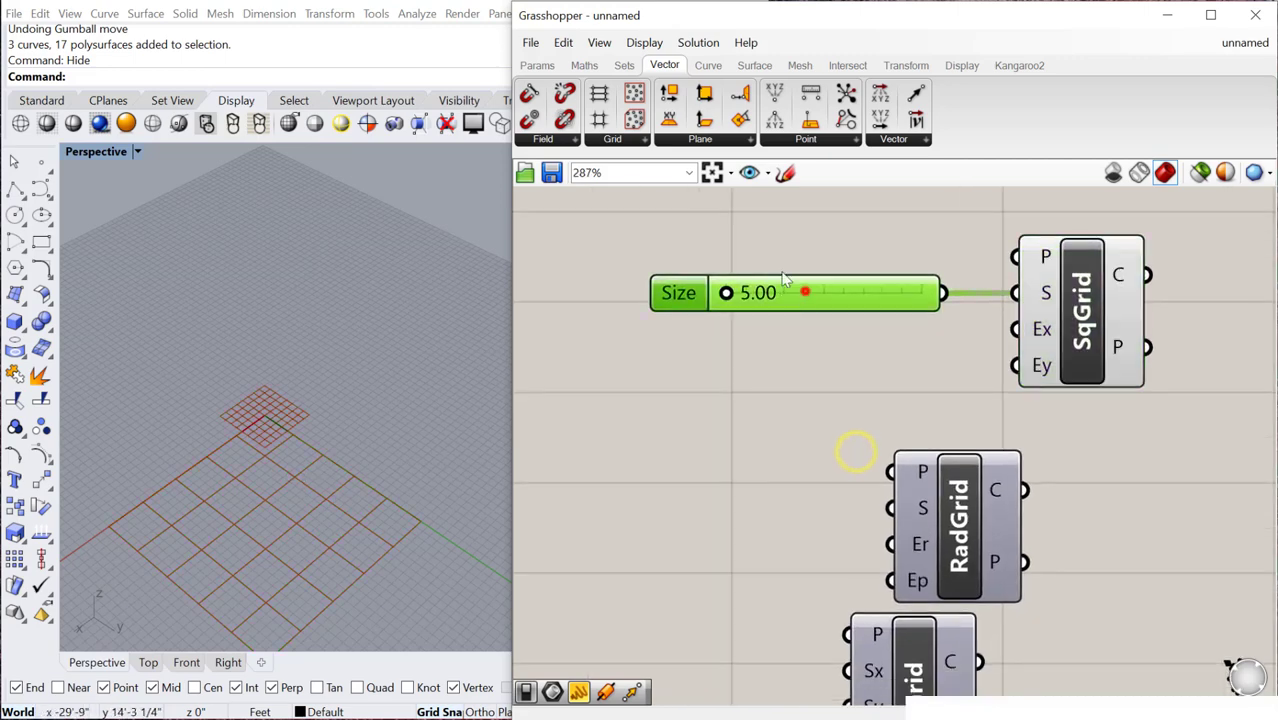
Create a number slider defined as 1<20 and connect it to the square grid's Extent X input
double_click(736, 337)
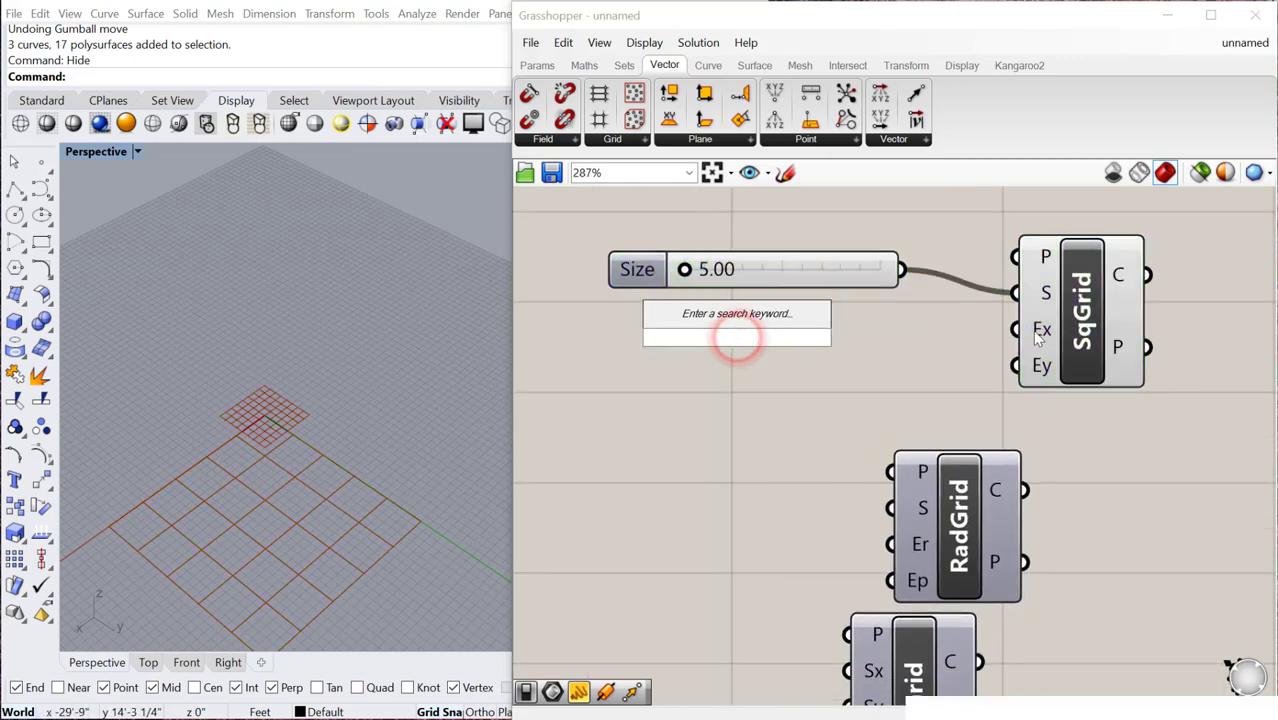
mouse_move(1040, 377)
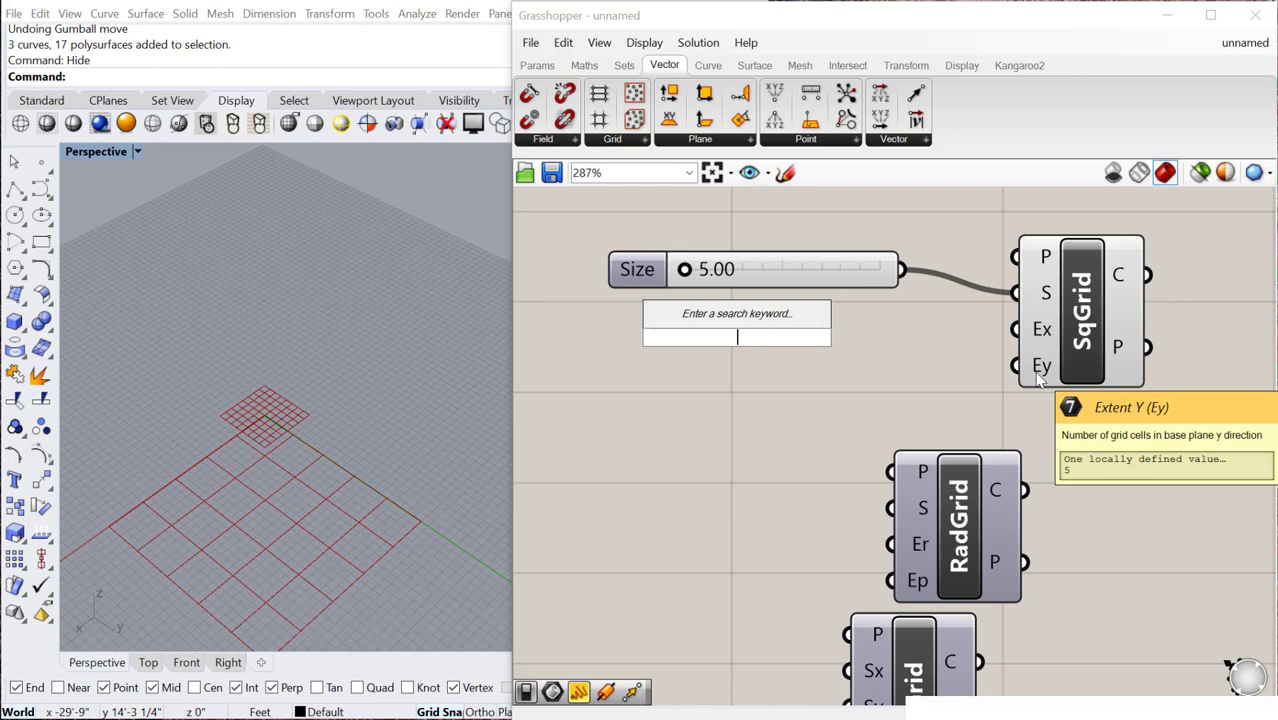
type("1<20")
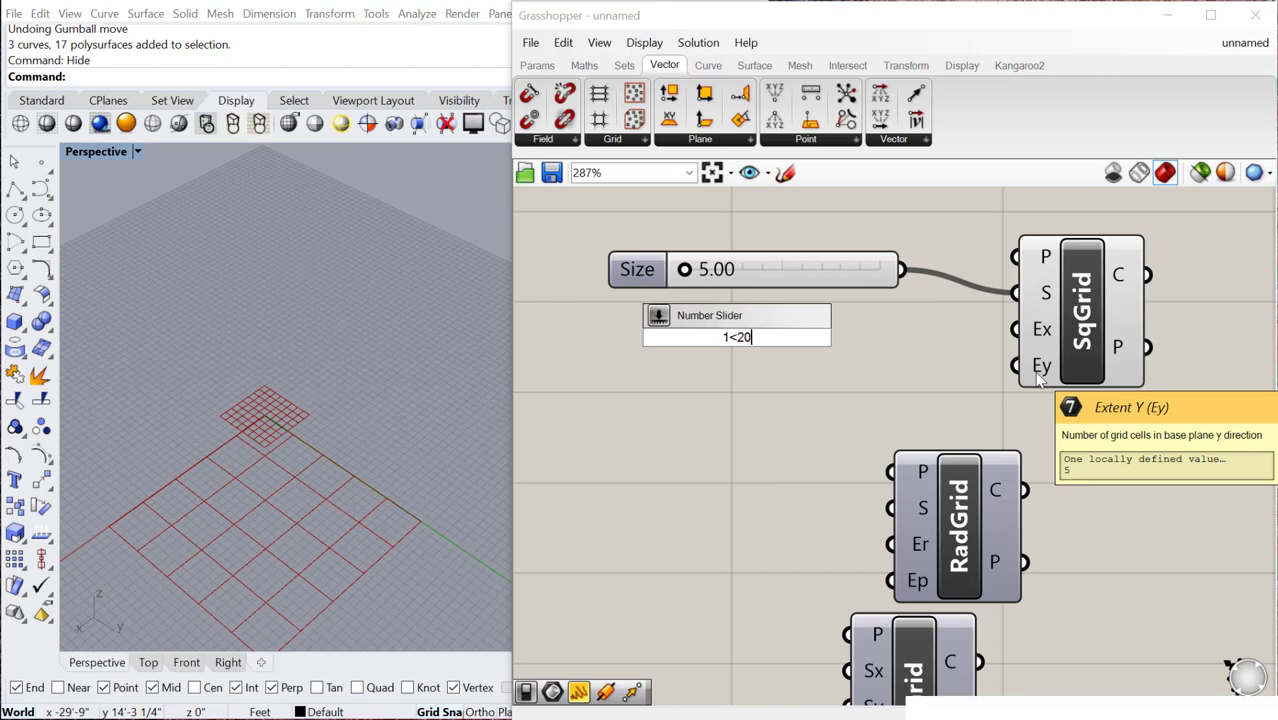
key("Return")
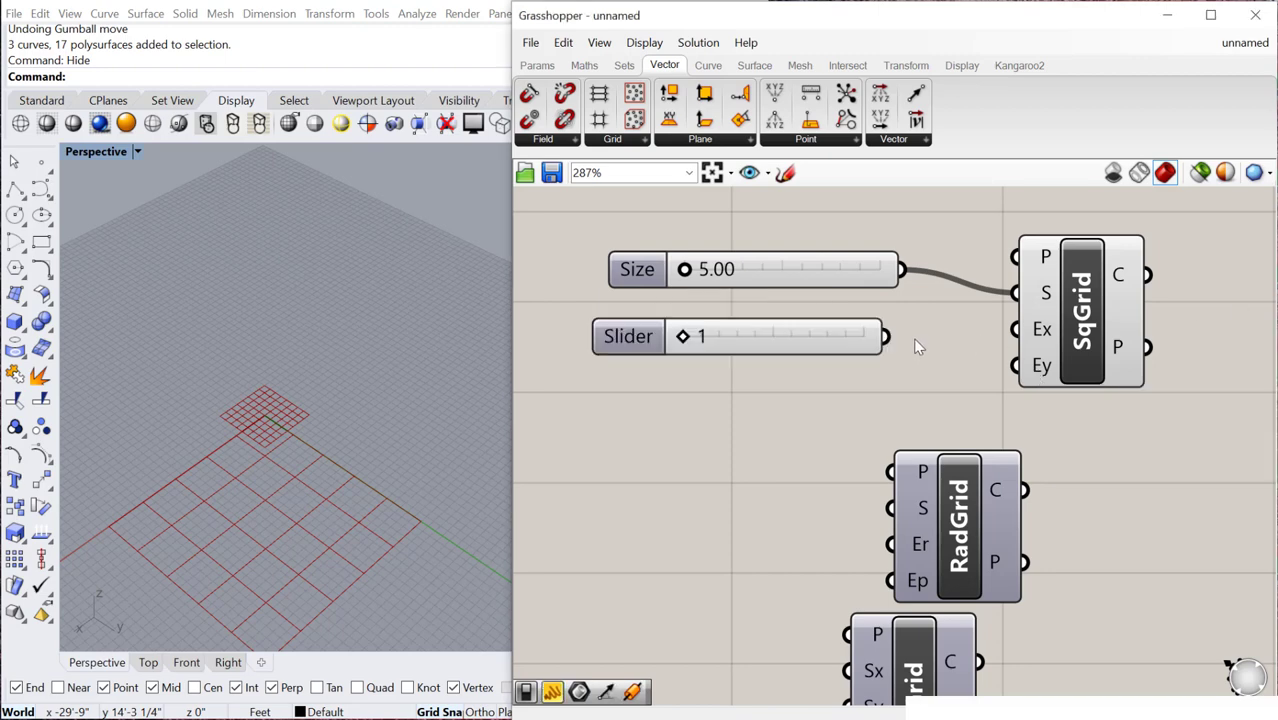
left_click_drag(886, 337, 1015, 329)
Duplicate the Extent X slider, place the copy below it and connect it to the square grid's Extent Y input
left_click(811, 337)
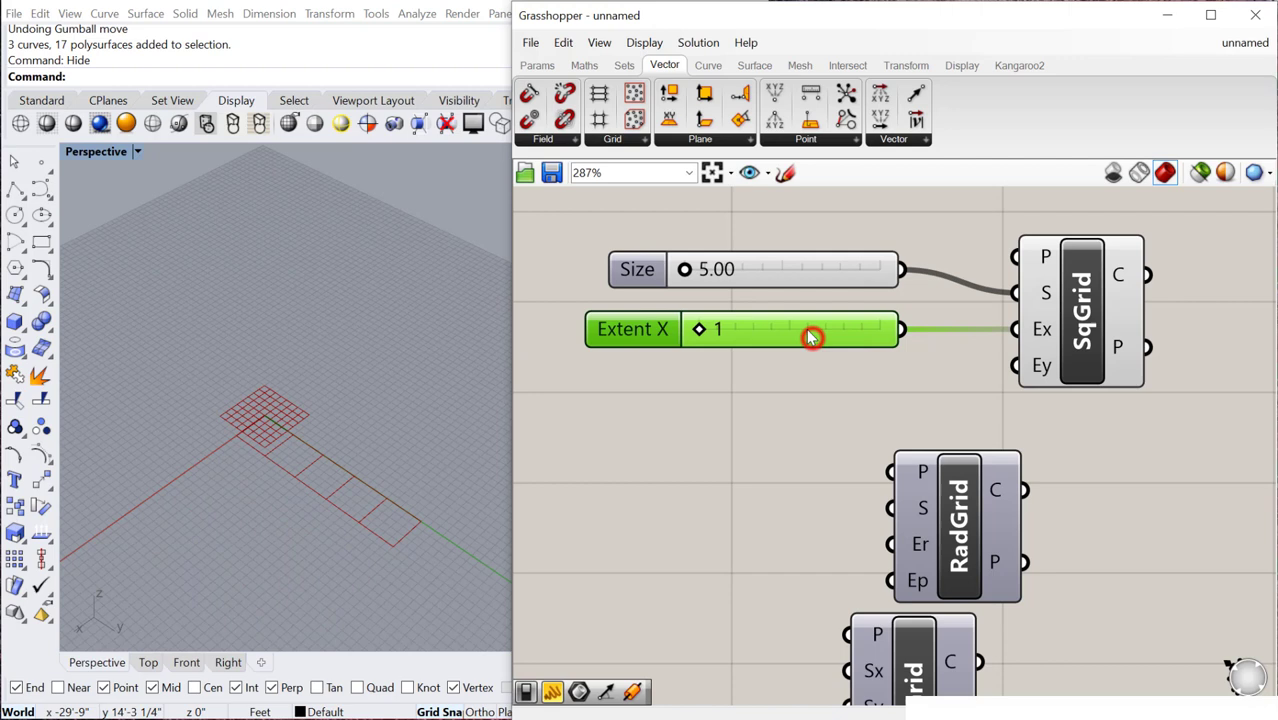
key("ctrl+c")
key("ctrl+v")
left_click_drag(807, 342, 794, 373)
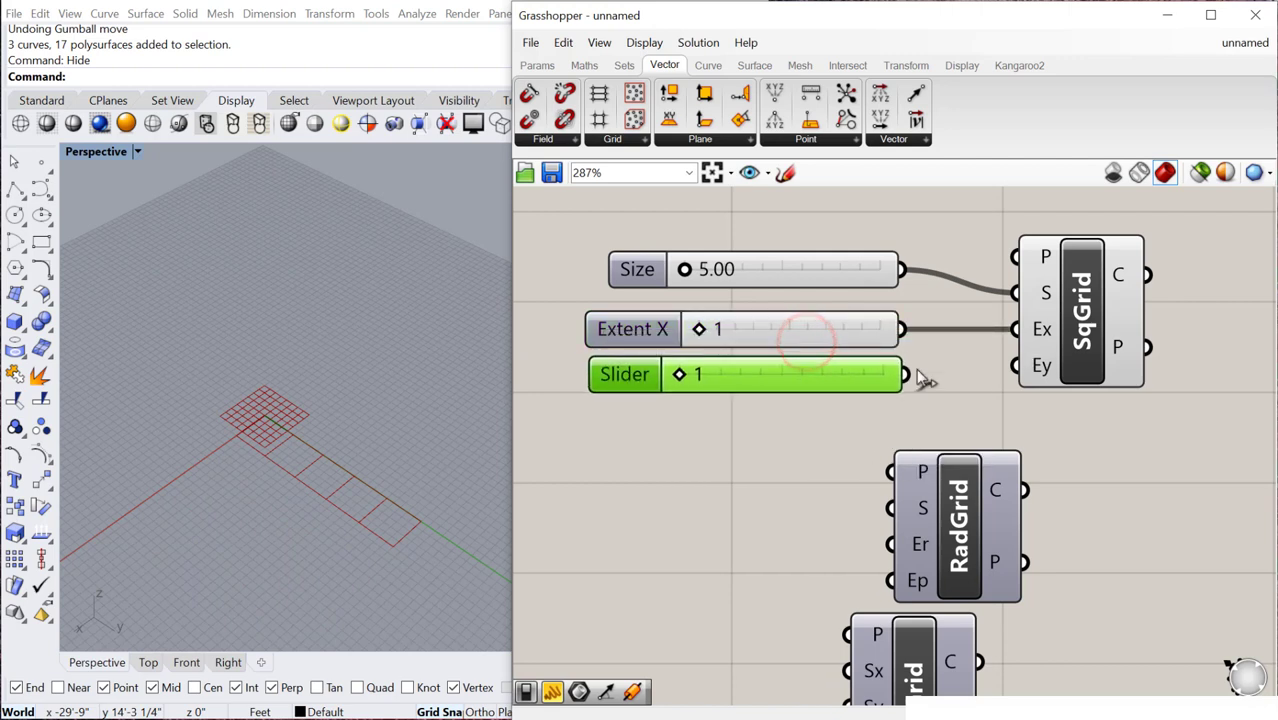
left_click_drag(905, 375, 1015, 365)
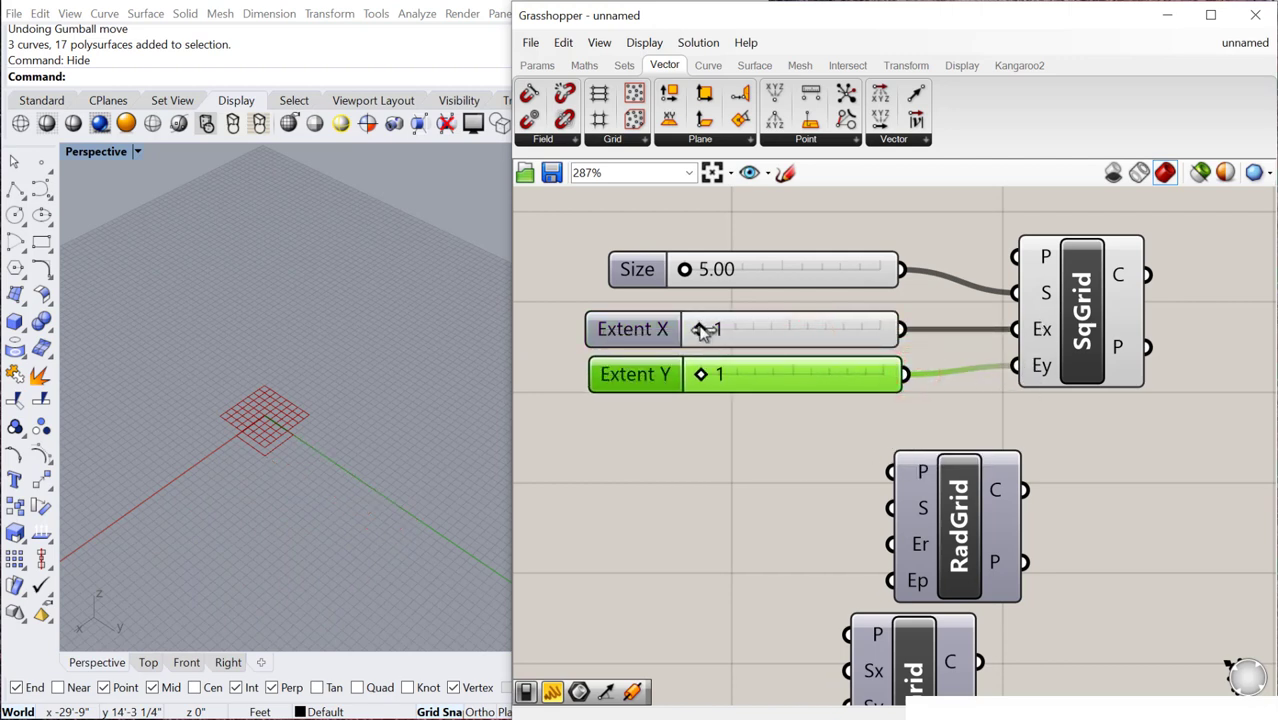
Set the square grid's Extent X to 4 and Extent Y to 5
mouse_move(712, 329)
left_mouse_down()
mouse_move(747, 329)
mouse_move(713, 331)
left_mouse_up()
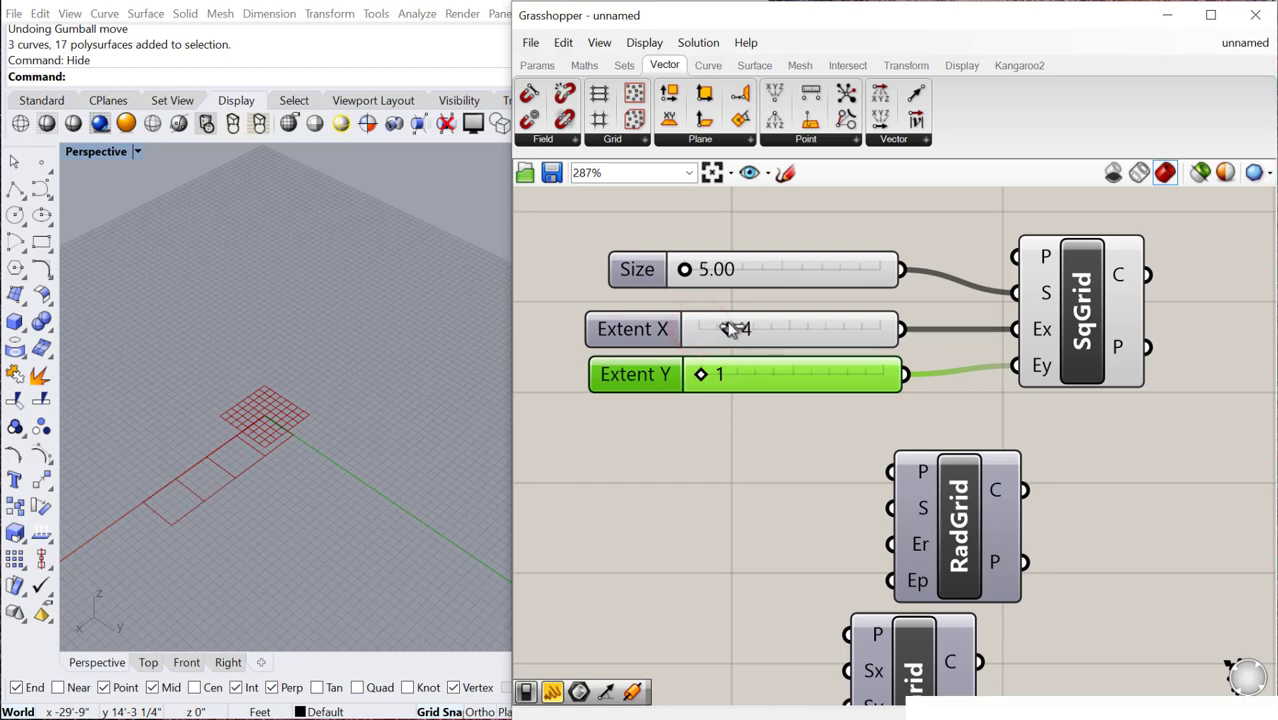
left_click_drag(713, 383, 741, 380)
scroll(295, 467, "down", 2)
right_click_drag(307, 493, 292, 485)
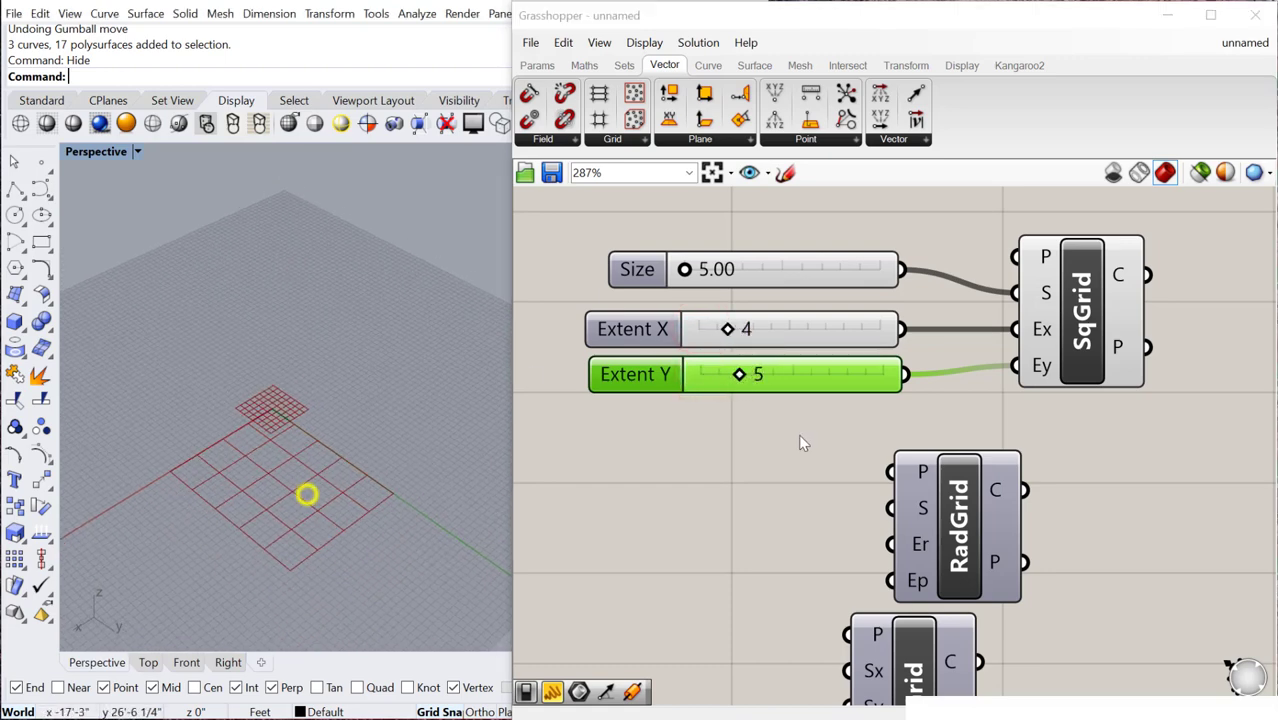
Move the radial and rectangular grid components into a spaced column beneath the square grid
scroll(800, 435, "down", 1)
right_click_drag(800, 435, 744, 389)
scroll(744, 389, "down", 2)
left_click_drag(831, 441, 874, 441)
left_click_drag(808, 528, 916, 568)
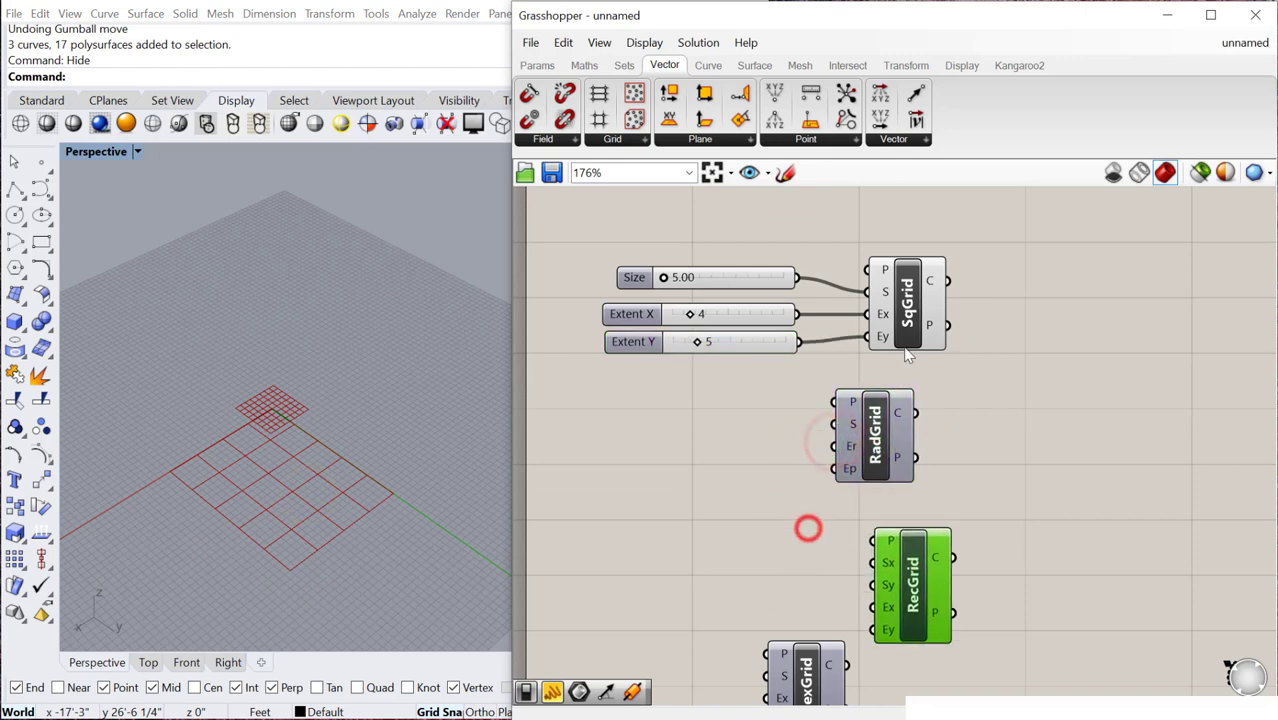
Nudge the square grid component into place and turn off its preview
left_click_drag(908, 330, 915, 323)
right_click(994, 266)
left_click(1027, 291)
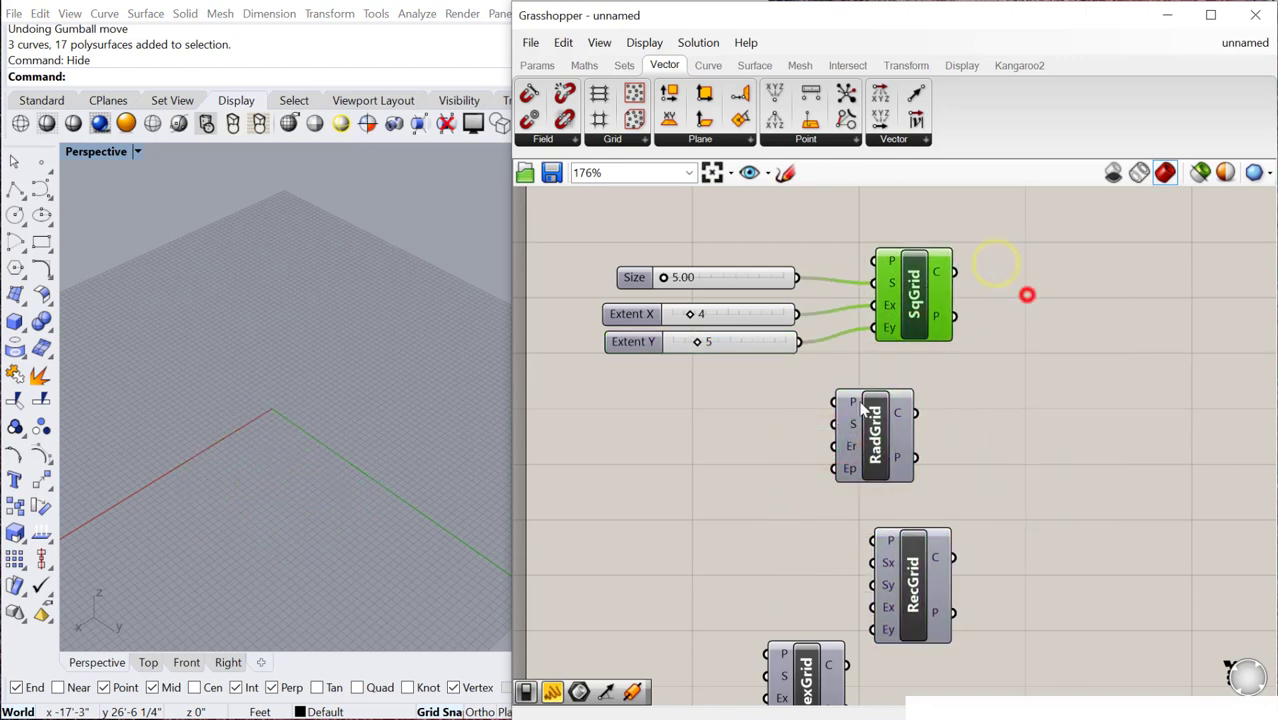
Duplicate the square grid's three sliders and place the copies beside the radial grid component, nudging that component into line
left_click_drag(846, 420, 862, 420)
left_click_drag(736, 416, 650, 246)
left_click(719, 278)
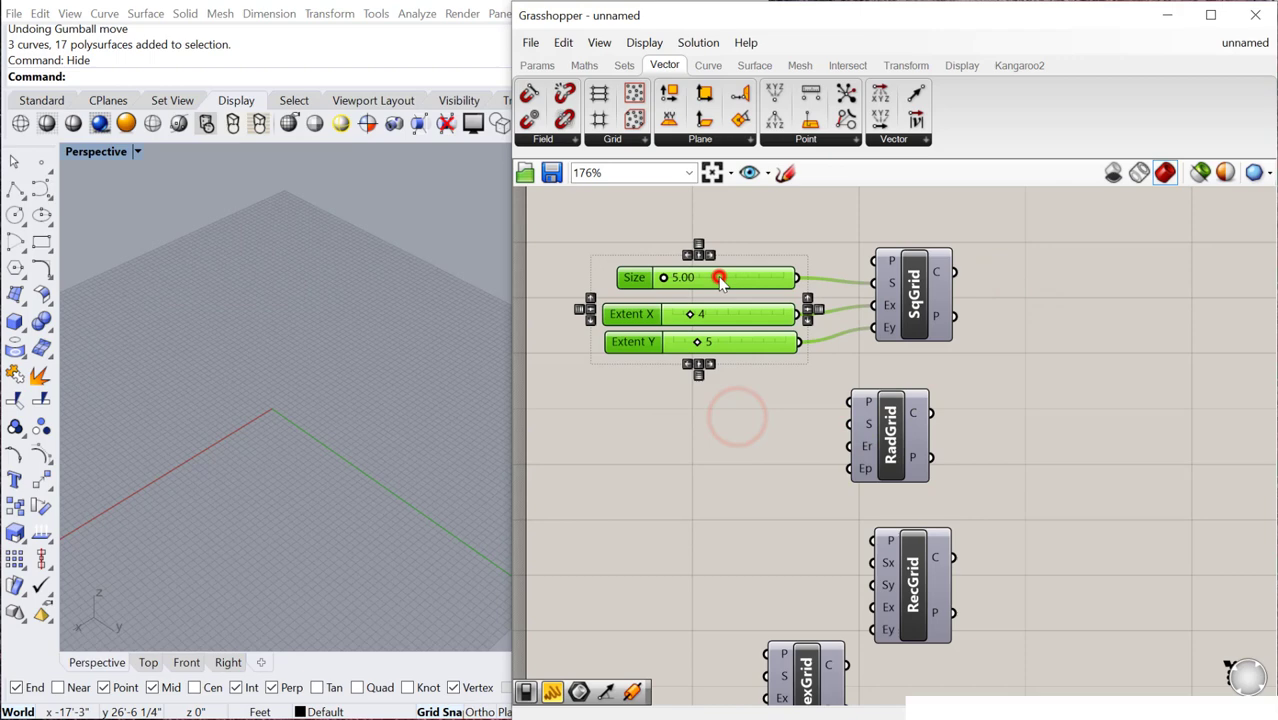
key("ctrl+c")
key("ctrl+v")
left_click_drag(734, 284, 703, 424)
scroll(753, 432, "up", 2)
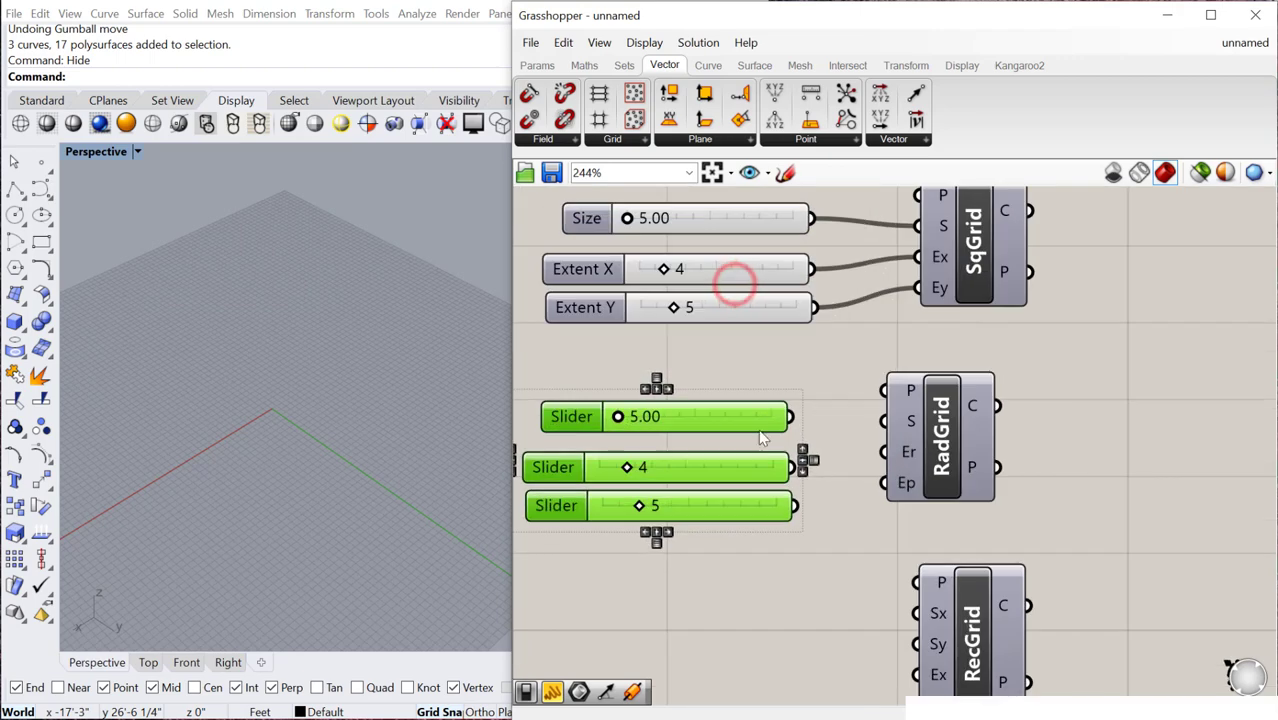
right_click_drag(771, 402, 807, 358)
left_click(808, 362)
Connect the first two copied sliders to the radial grid's Size and Extent R inputs, and set Extent R to 7
left_click_drag(842, 407, 935, 412)
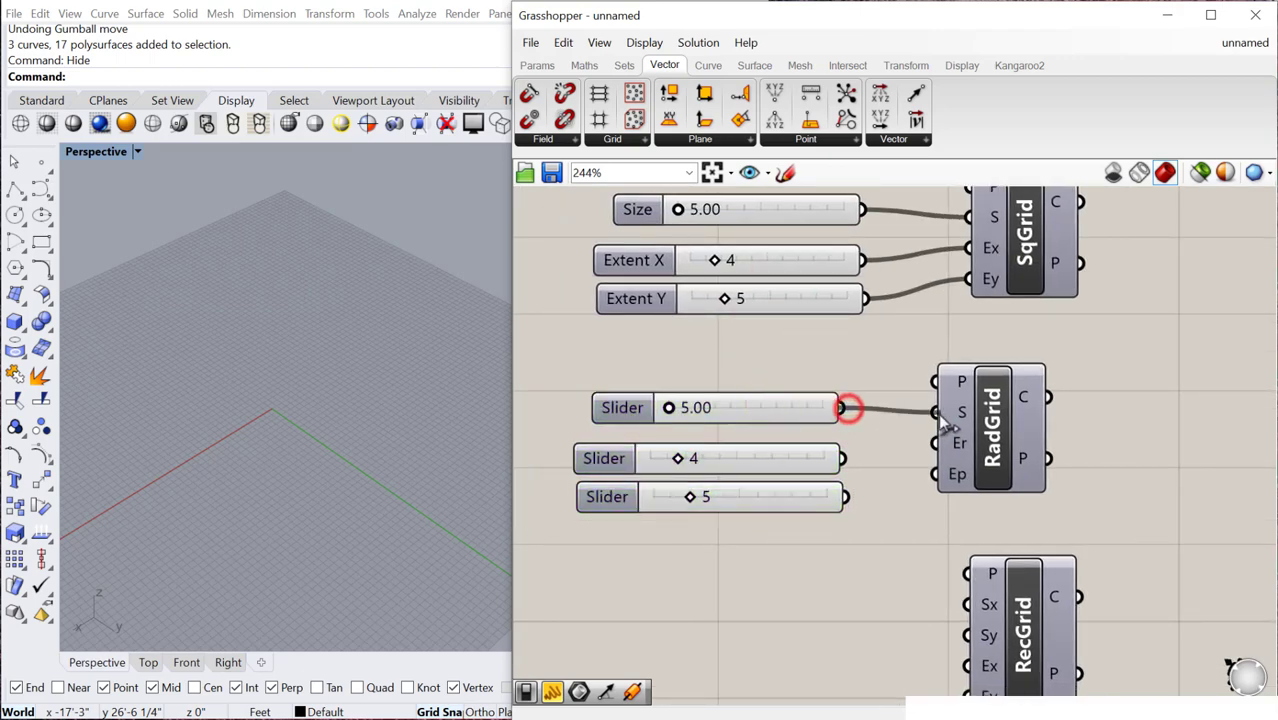
mouse_move(958, 451)
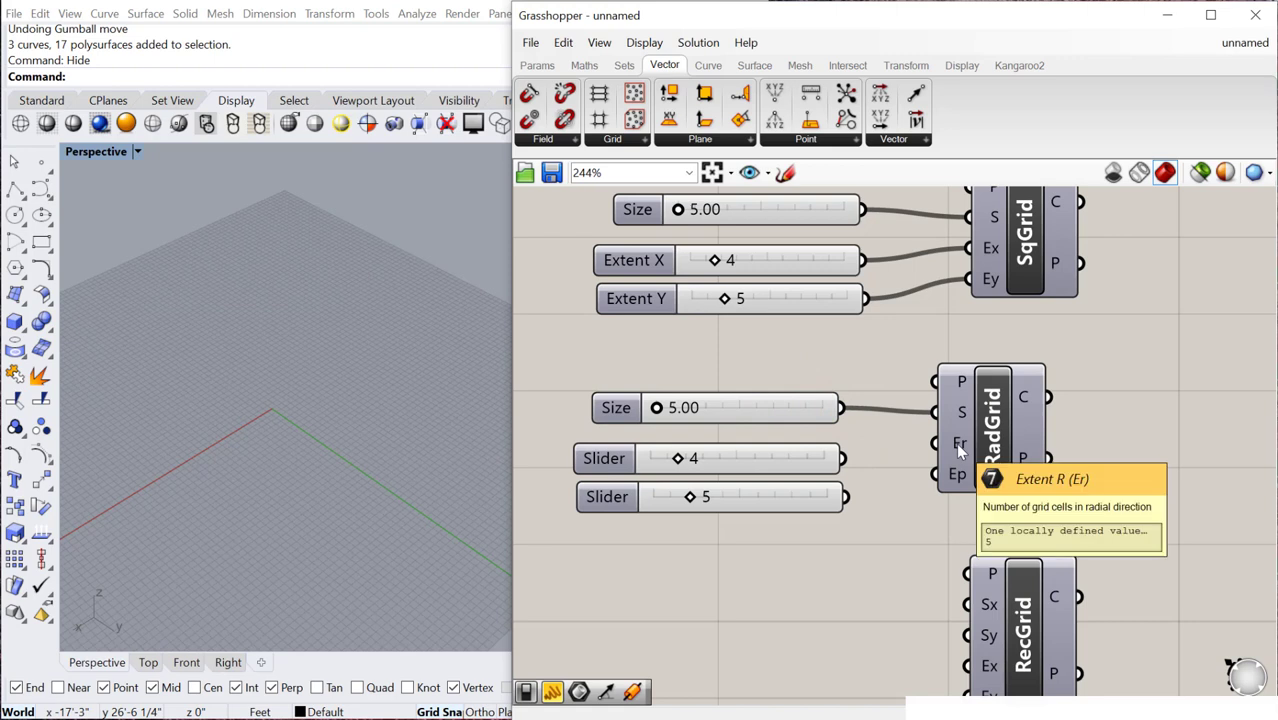
left_click_drag(838, 459, 935, 443)
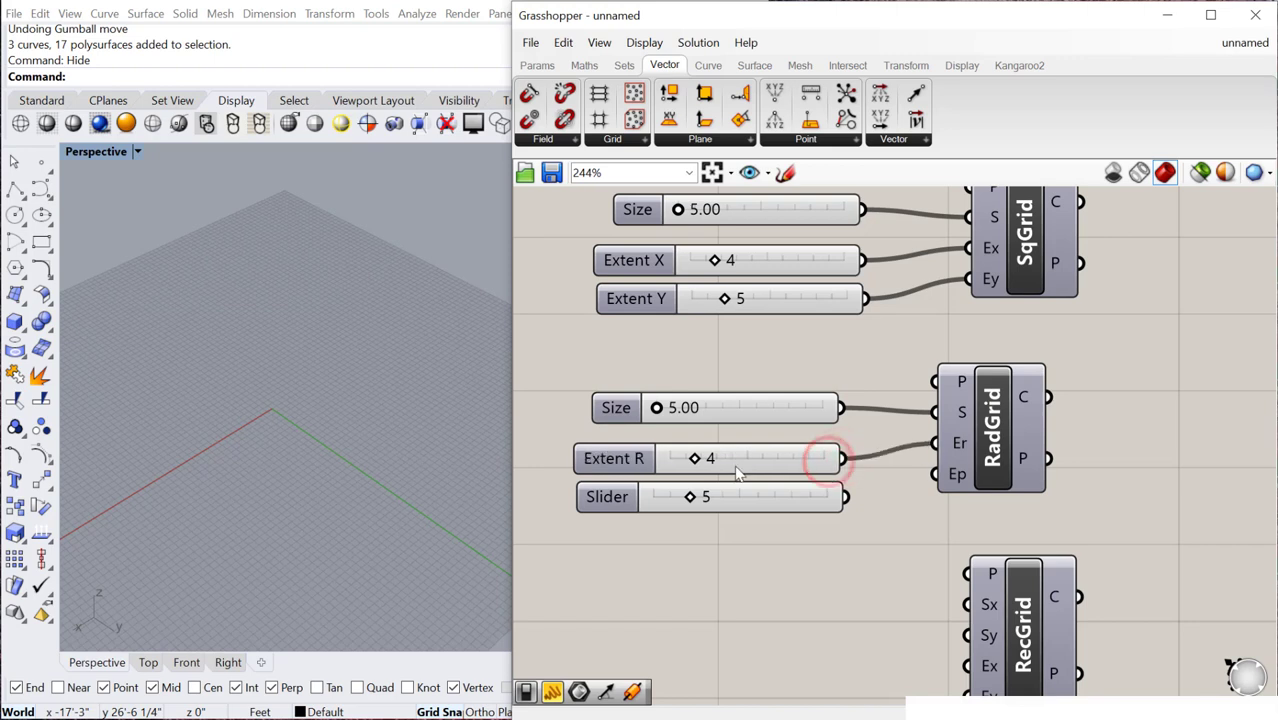
left_click_drag(721, 461, 729, 459)
Turn on the radial grid component's preview
left_click(1022, 397)
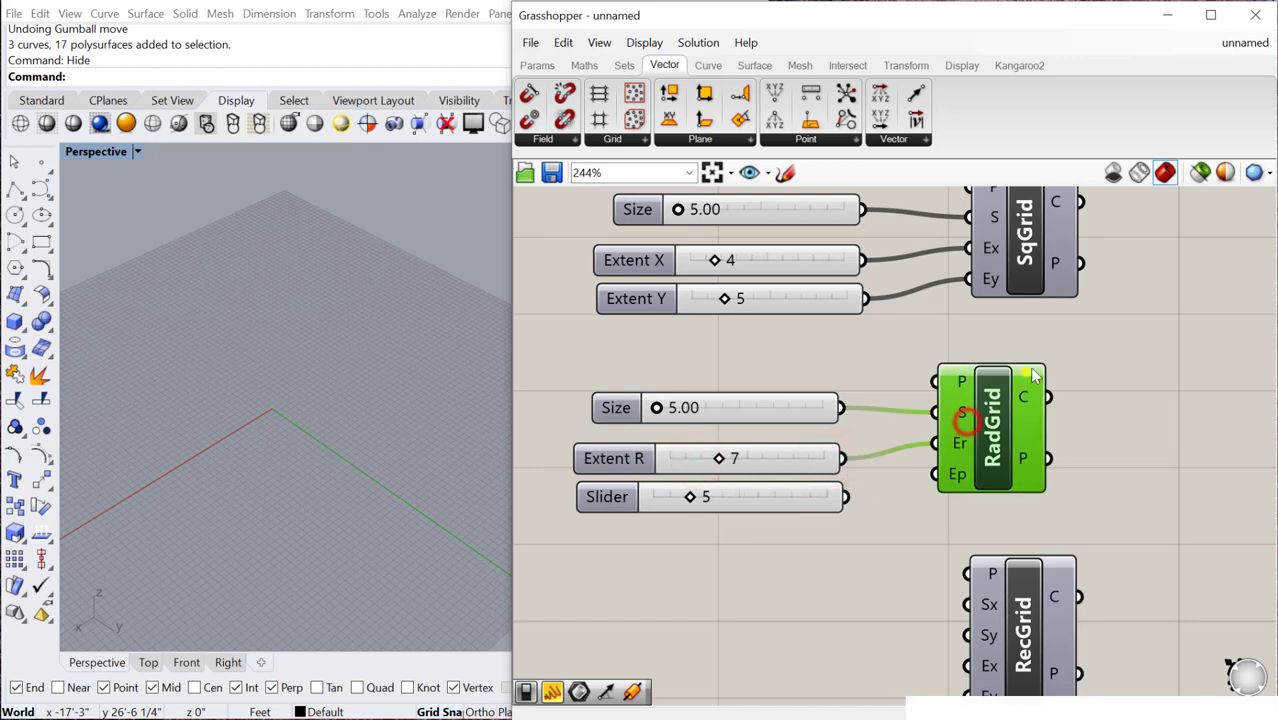
right_click(1022, 397)
right_click(1094, 346)
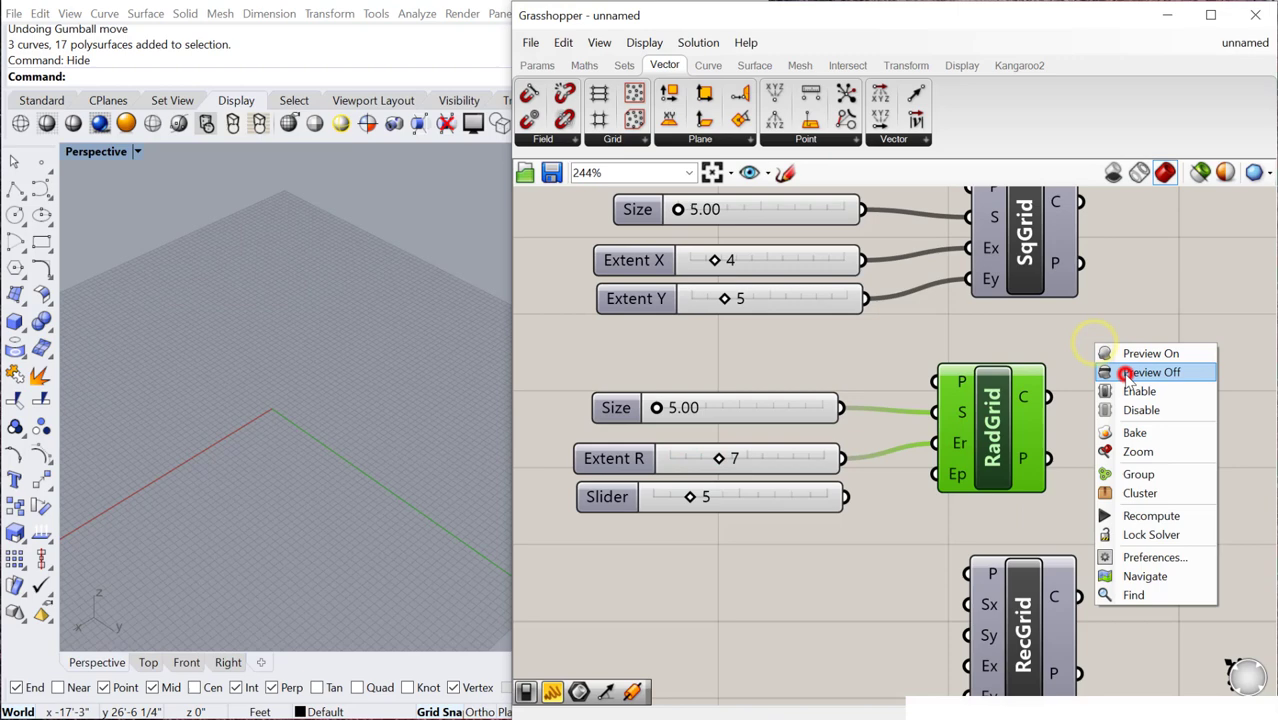
left_click(1130, 353)
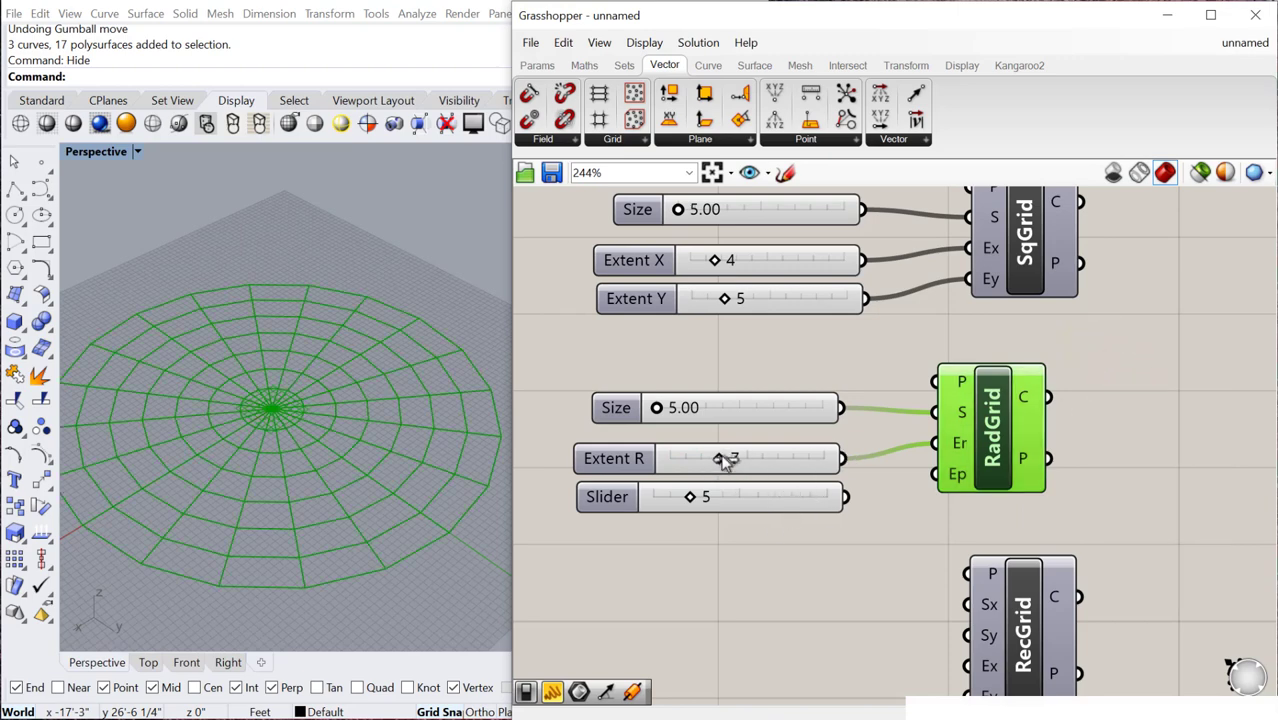
Set the radial grid's Extent R to 5, and connect the remaining slider to Extent P with a value of 7
left_click_drag(724, 460, 702, 455)
left_click_drag(846, 497, 935, 474)
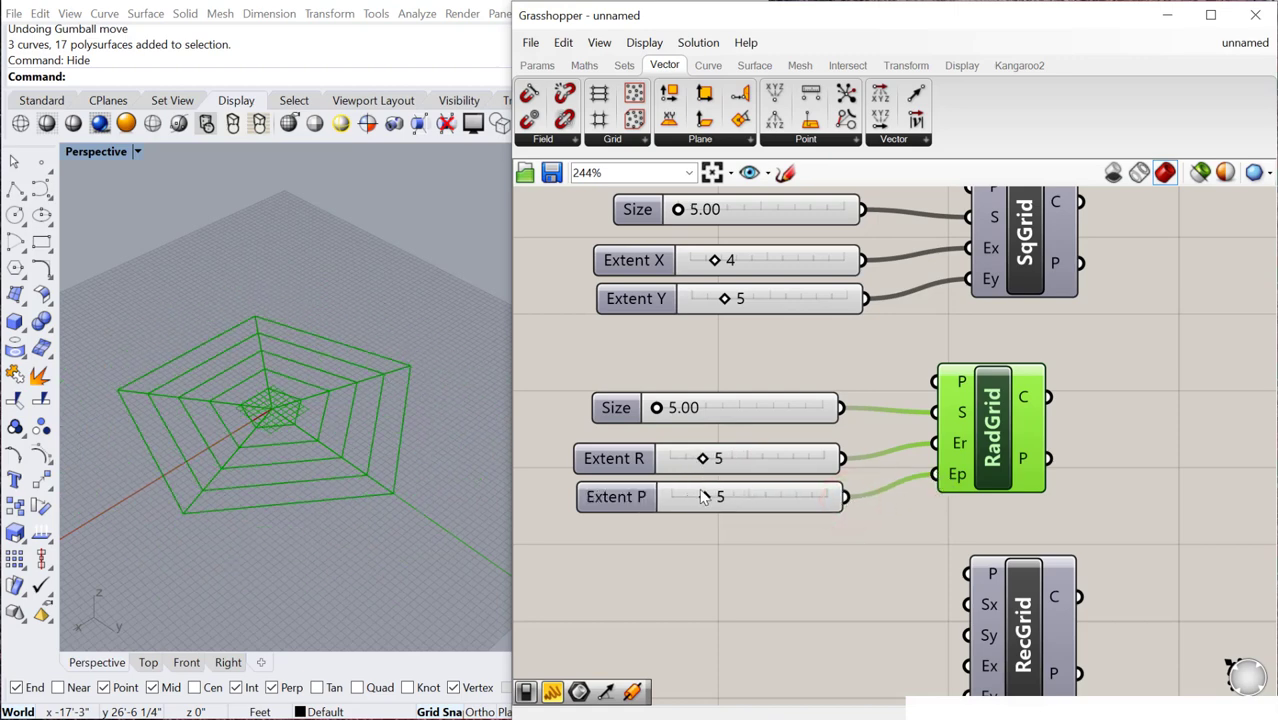
left_click_drag(703, 497, 731, 500)
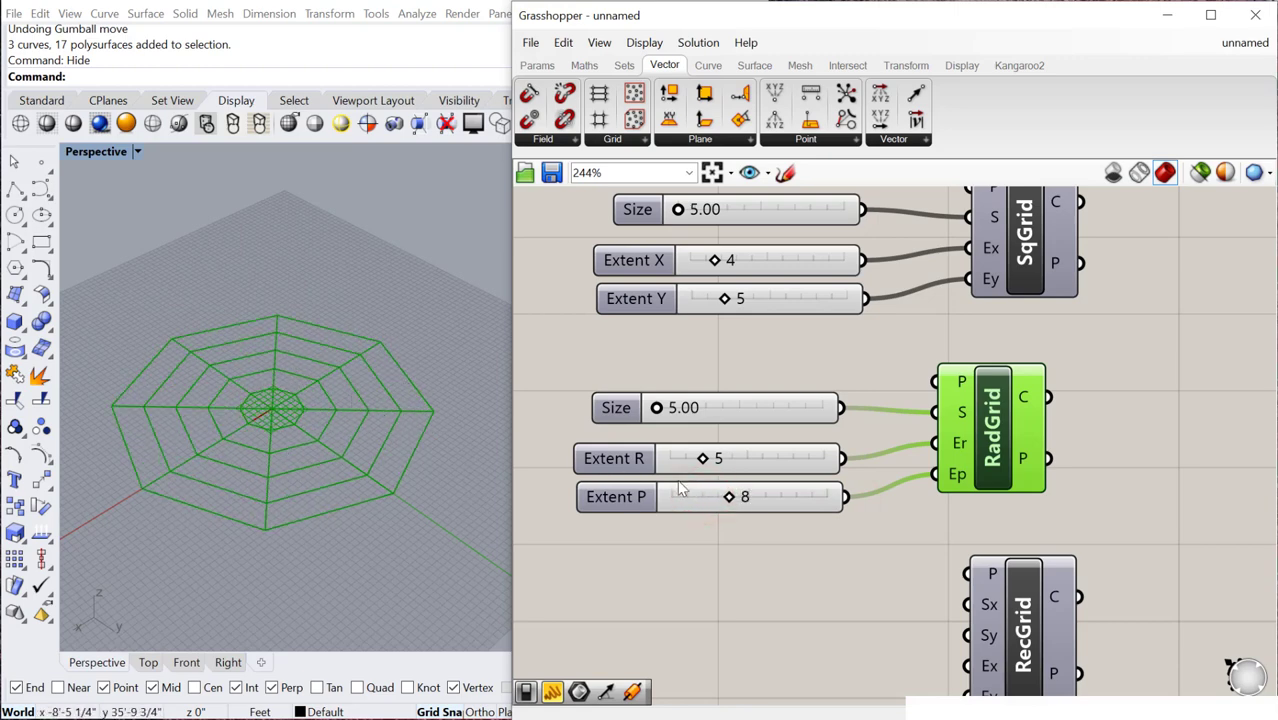
mouse_move(735, 502)
left_mouse_down()
mouse_move(702, 498)
mouse_move(762, 498)
mouse_move(720, 497)
left_mouse_up()
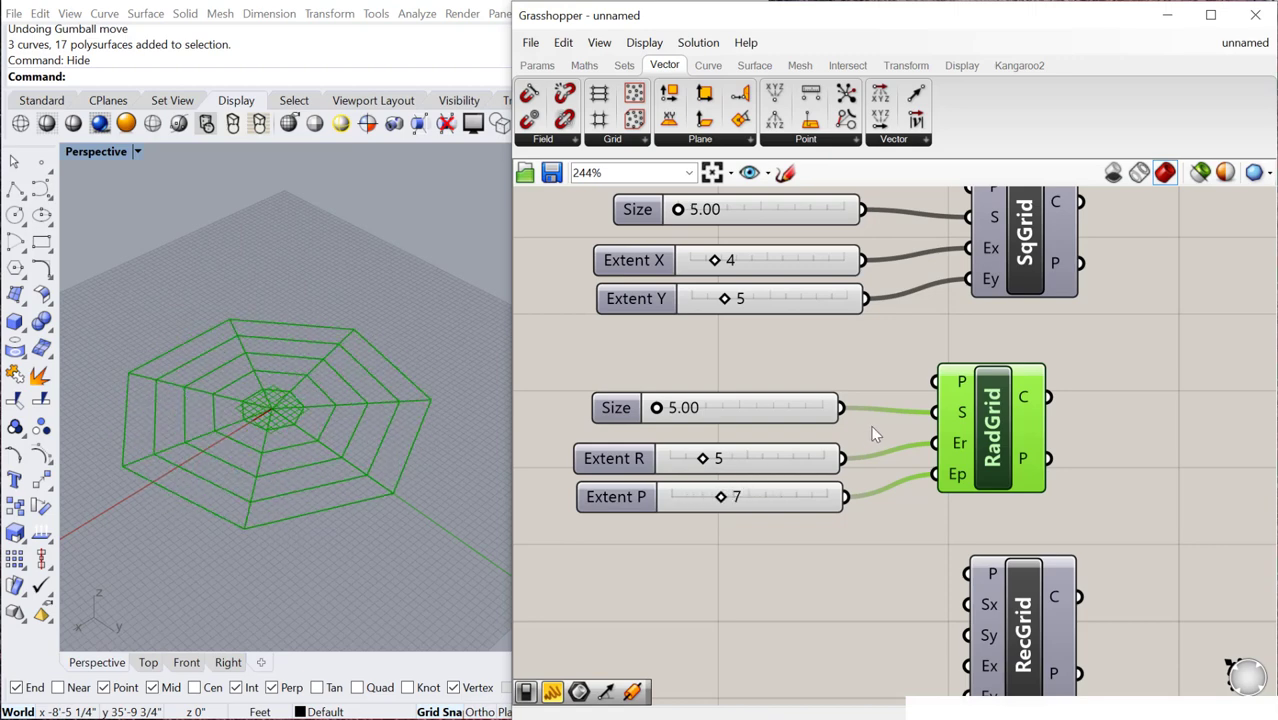
Turn off the radial grid component's preview
scroll(912, 432, "down", 2)
right_click(1068, 366)
left_click(1100, 399)
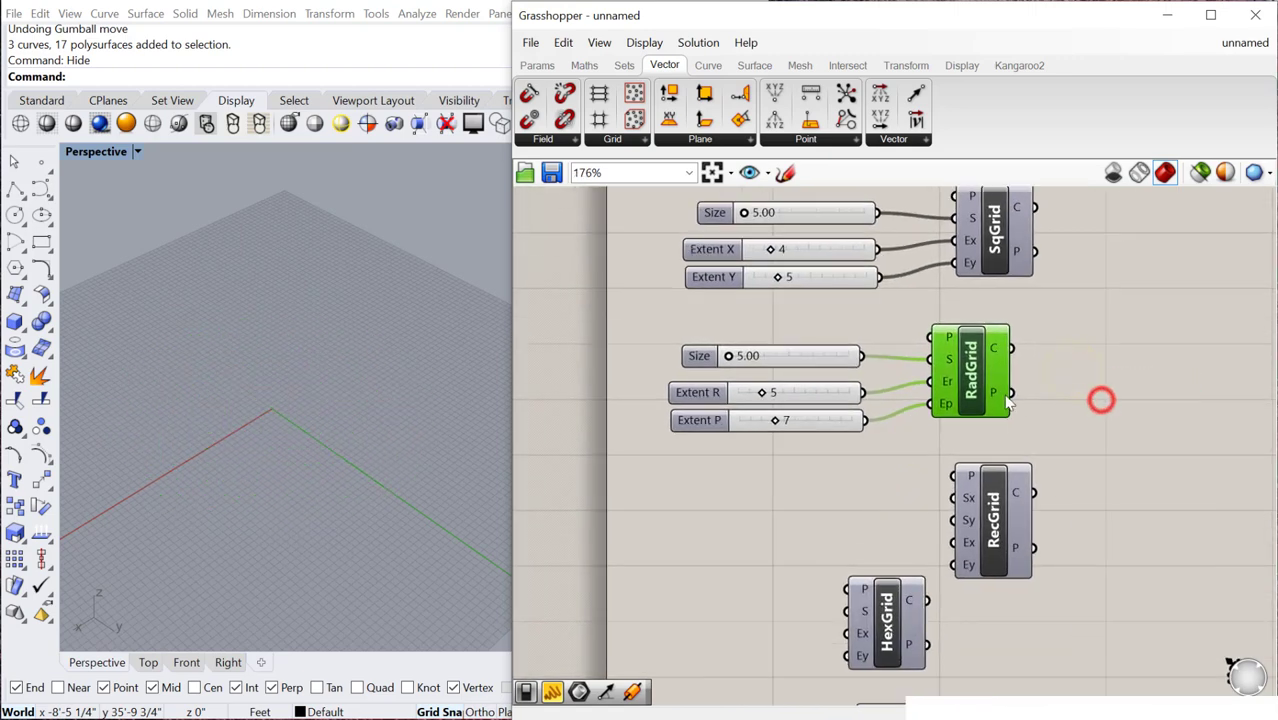
Duplicate the radial grid's three sliders beside the rectangular grid and connect the 5.00 copy to Size X, spacing the other two below
left_click(822, 476)
left_click_drag(797, 433, 774, 505)
key("ctrl+c")
key("ctrl+v")
right_click_drag(863, 534, 883, 466)
left_click_drag(890, 570, 903, 594)
left_click_drag(995, 476, 1001, 473)
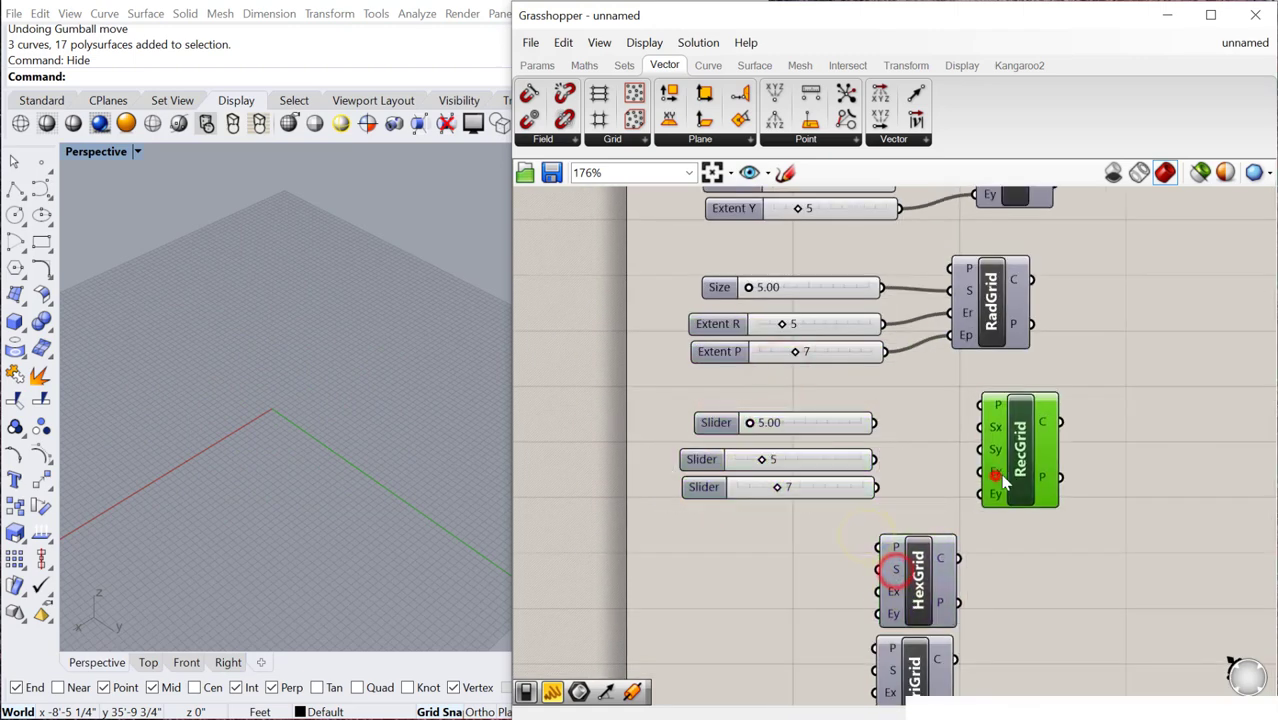
left_click_drag(876, 422, 980, 427)
left_click_drag(793, 516, 813, 489)
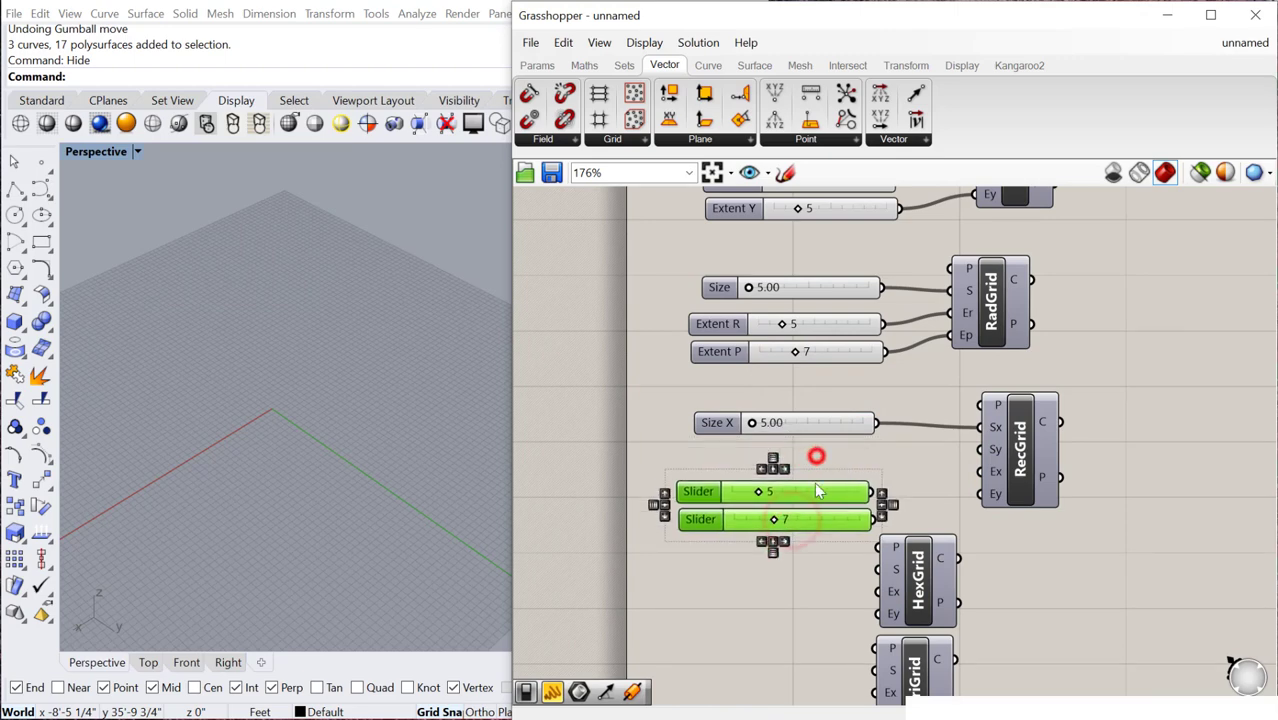
Turn on the rectangular grid component's preview
left_click(1027, 450)
right_click(1047, 339)
left_click(1082, 350)
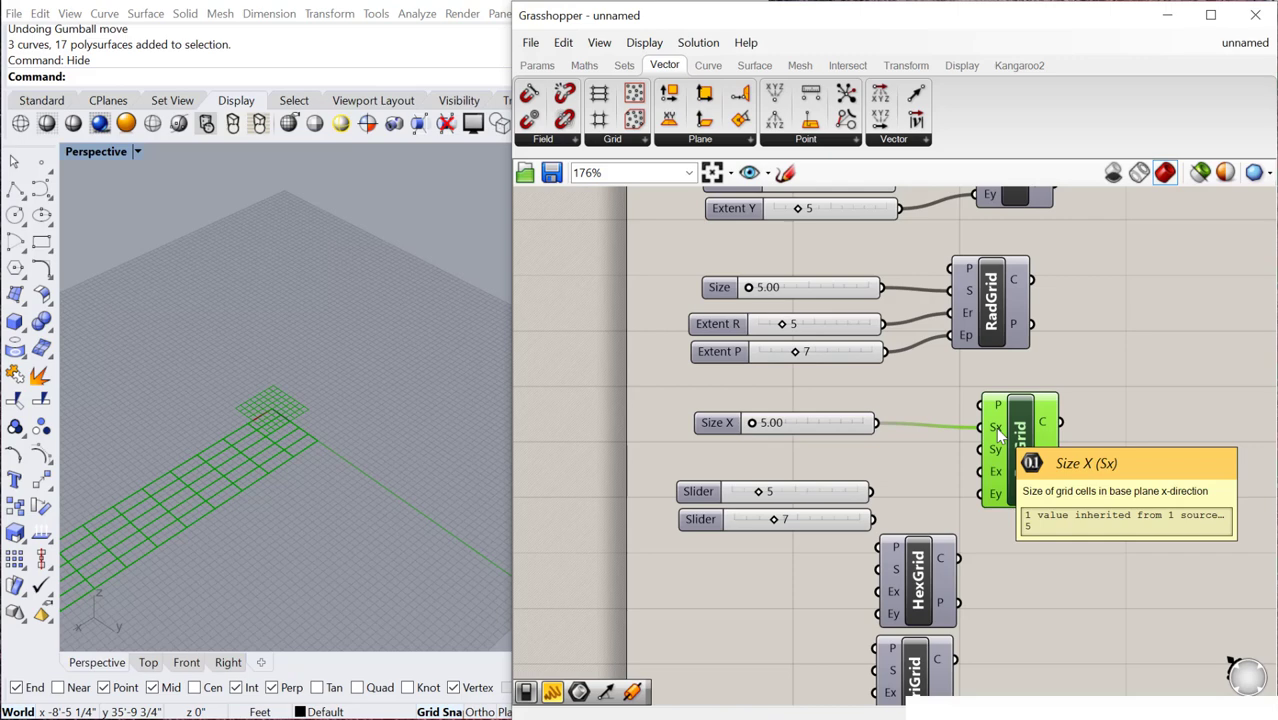
Duplicate the Size X slider, connect the copy to the rectangular grid's Size Y input and set it to 10.22
left_click_drag(791, 420, 980, 449)
key("ctrl+c")
key("ctrl+v")
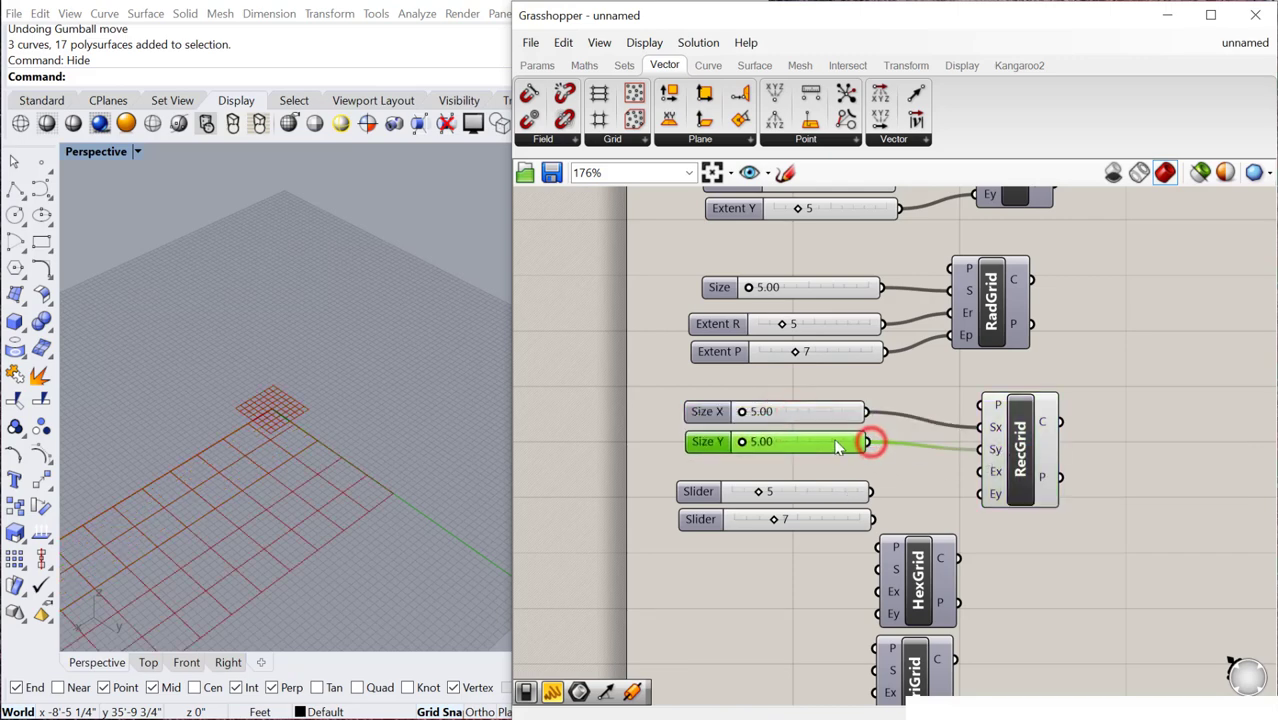
mouse_move(761, 441)
left_mouse_down()
mouse_move(794, 442)
mouse_move(754, 441)
mouse_move(782, 442)
left_mouse_up()
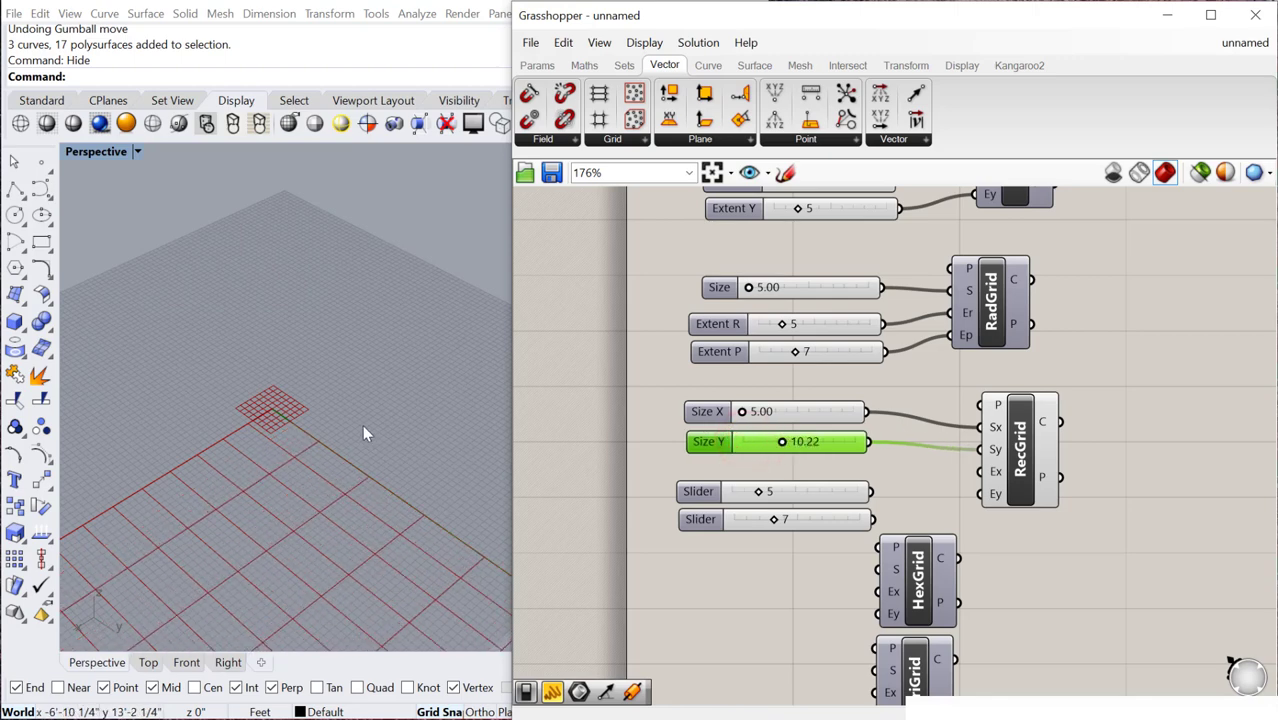
Connect the two remaining sliders to the rectangular grid's Extent X and Extent Y inputs, and set Extent X to 7
right_click_drag(844, 507, 852, 457)
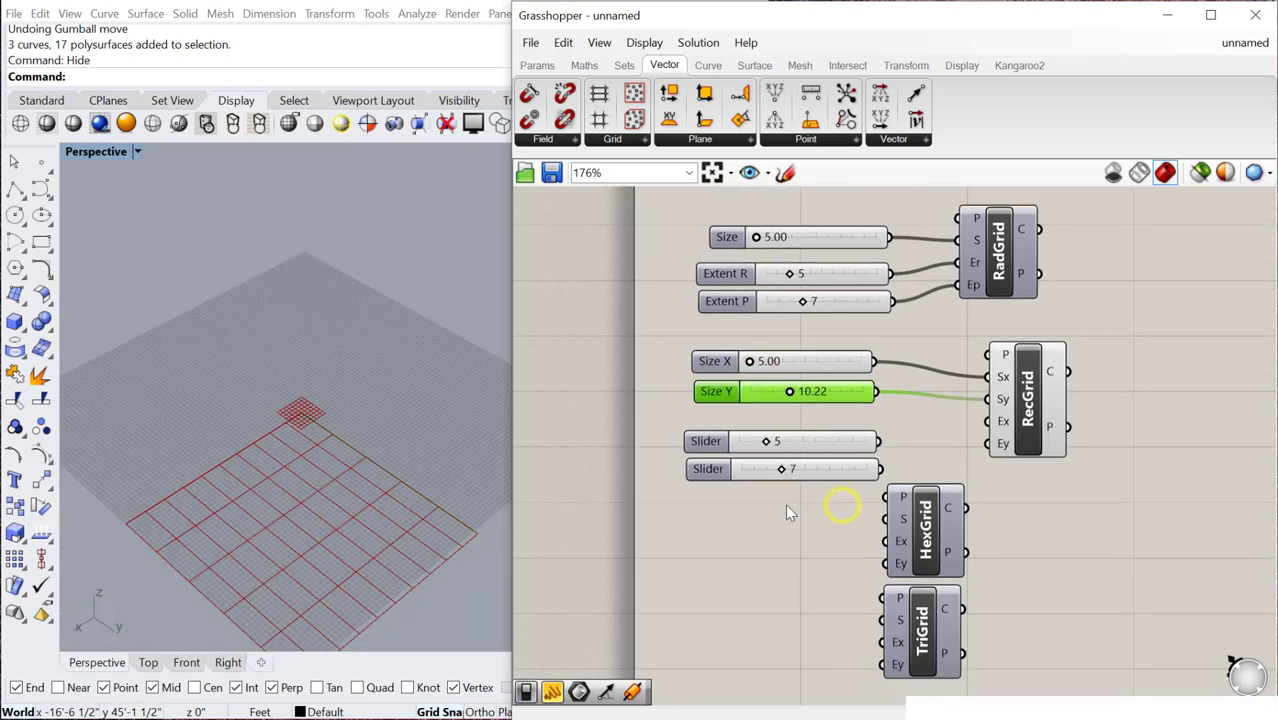
left_click_drag(786, 507, 990, 421)
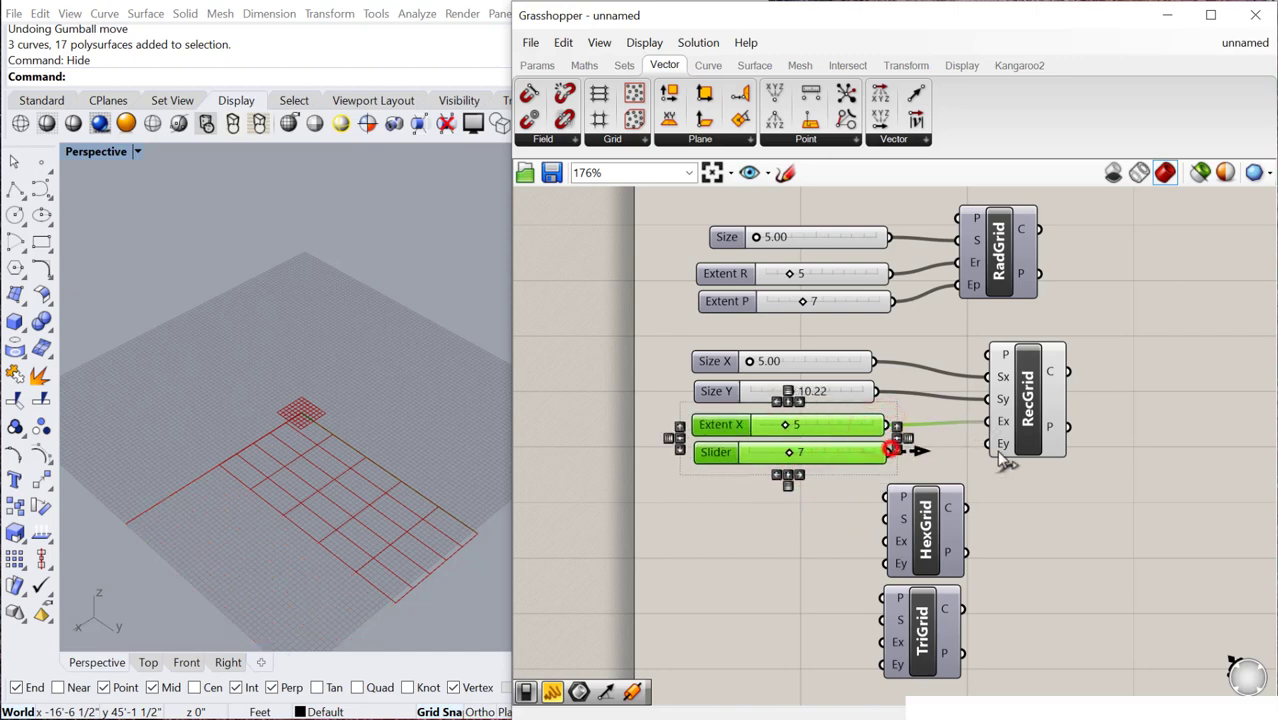
left_click_drag(893, 452, 990, 444)
mouse_move(785, 426)
left_mouse_down()
mouse_move(813, 427)
mouse_move(798, 427)
left_mouse_up()
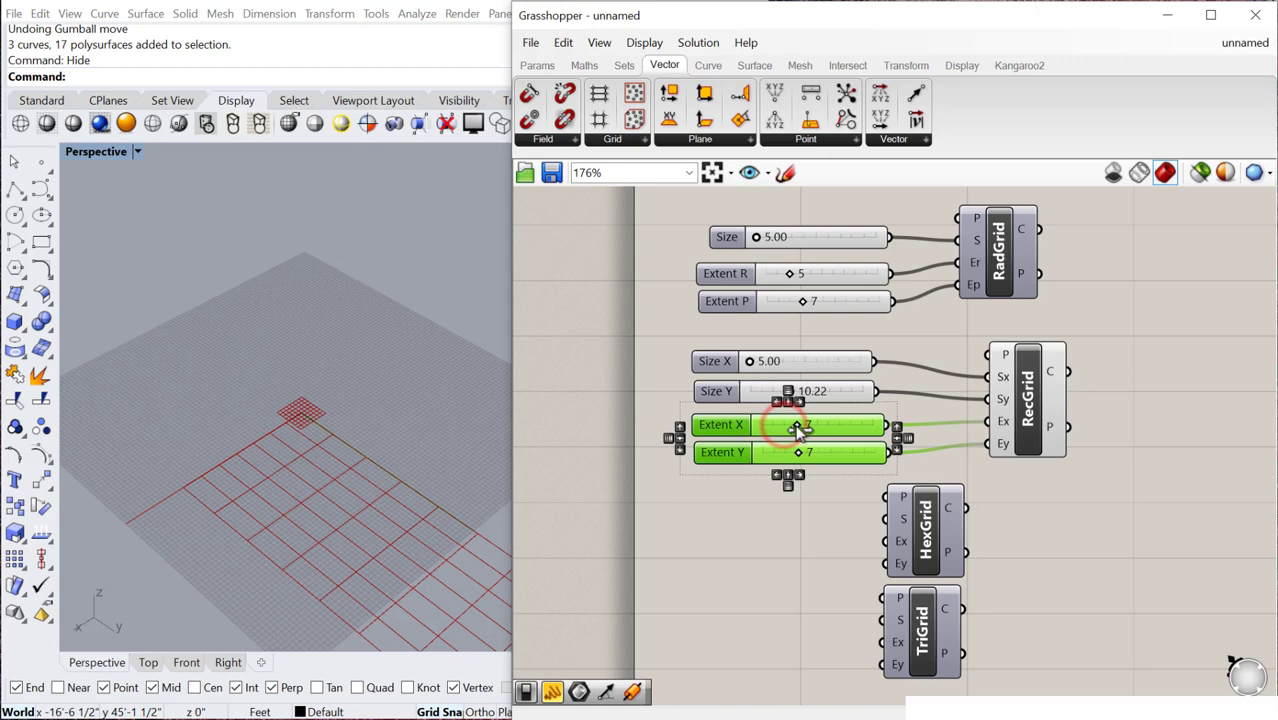
Move the hexagonal and triangular grid components together to leave a gap beneath the rectangular grid
scroll(838, 452, "down", 2)
right_click_drag(966, 557, 894, 474)
left_click(962, 583)
mouse_move(872, 514)
left_mouse_down()
mouse_move(820, 424)
mouse_move(876, 496)
left_mouse_up()
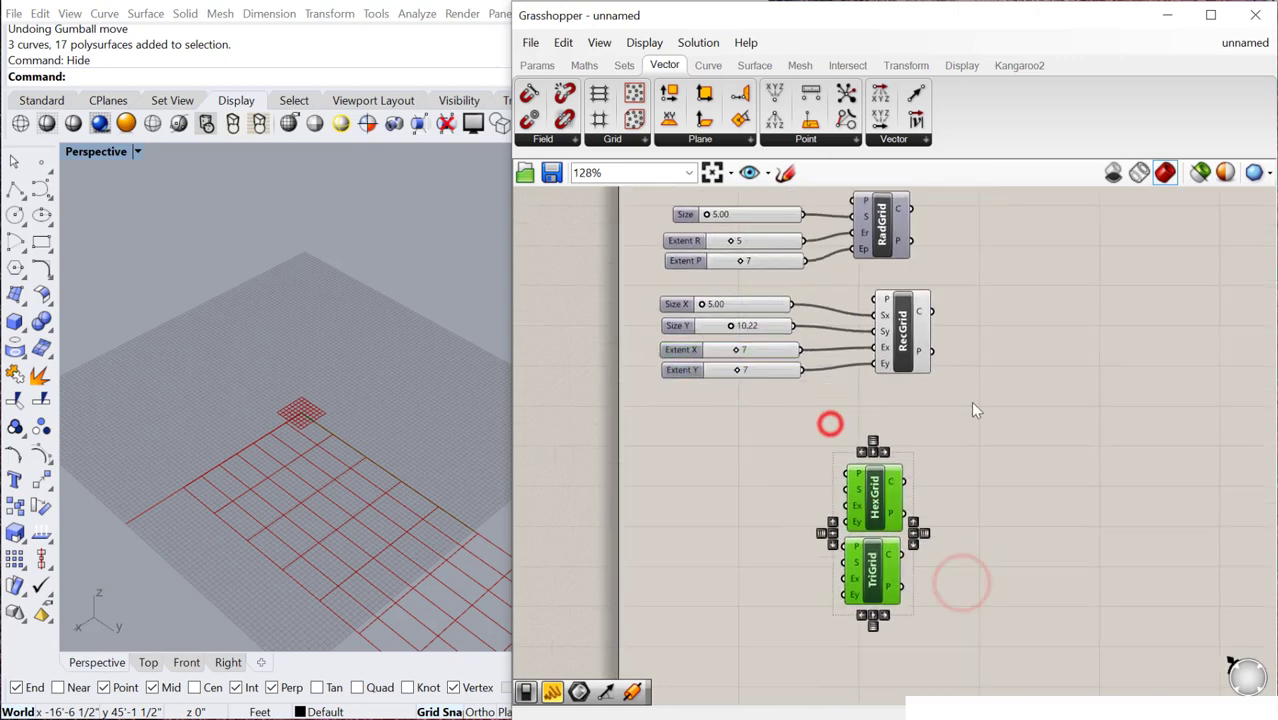
left_click(976, 402)
Turn off the rectangular grid component's preview
left_click(903, 340)
right_click(1013, 279)
left_click(1069, 307)
Duplicate the rectangular grid's four sliders beside the hexagonal grid component, and shift that component slightly away from them
left_click_drag(759, 402, 711, 443)
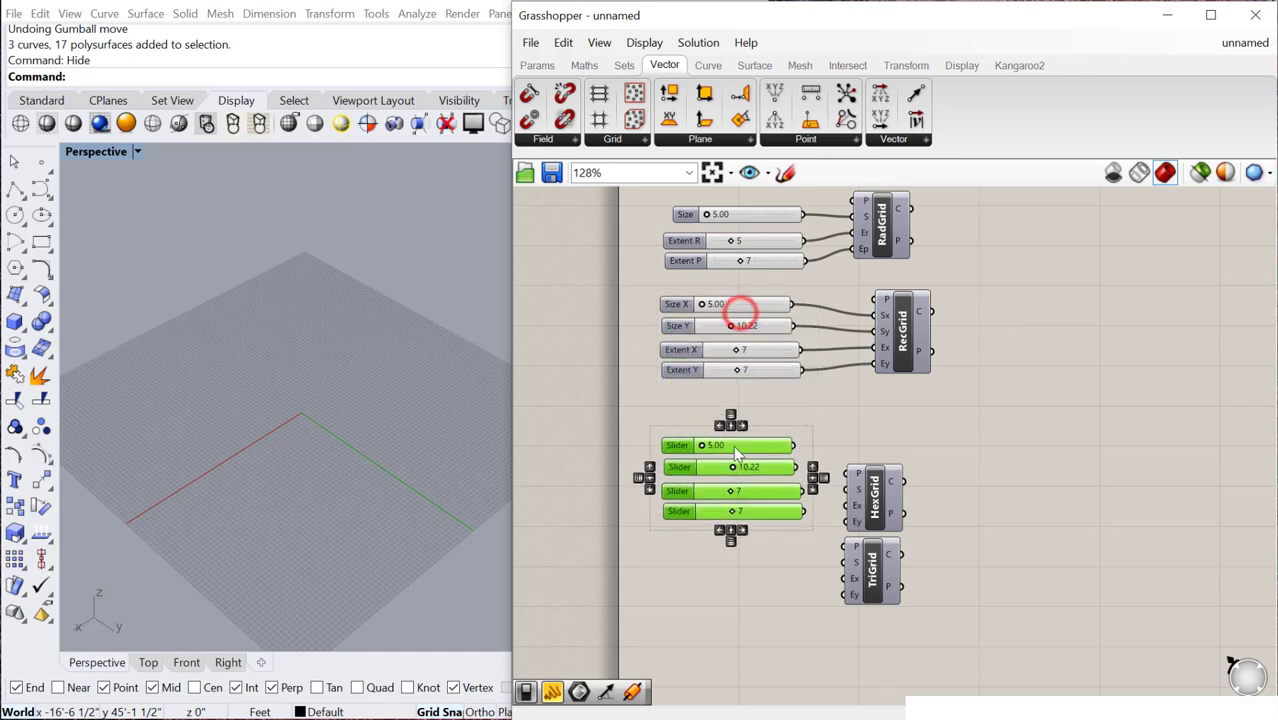
left_click_drag(993, 597, 878, 500)
left_click(1007, 497)
scroll(810, 478, "up", 3)
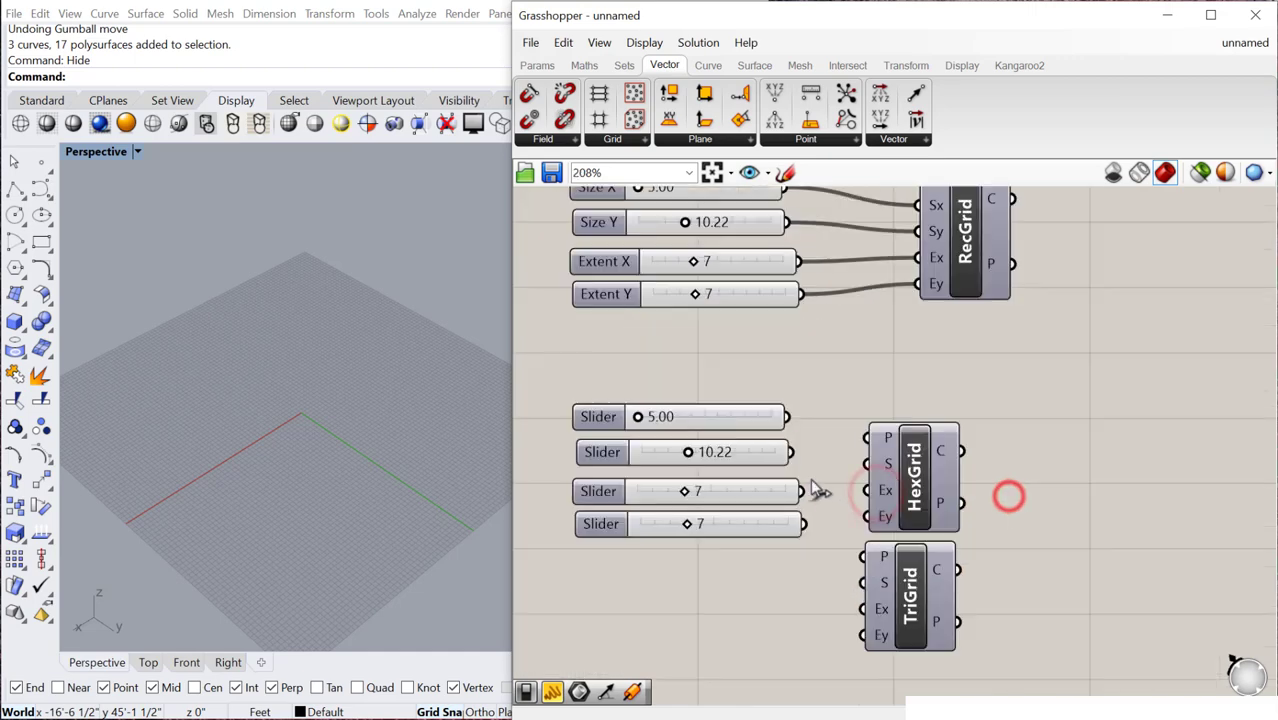
left_click(905, 480)
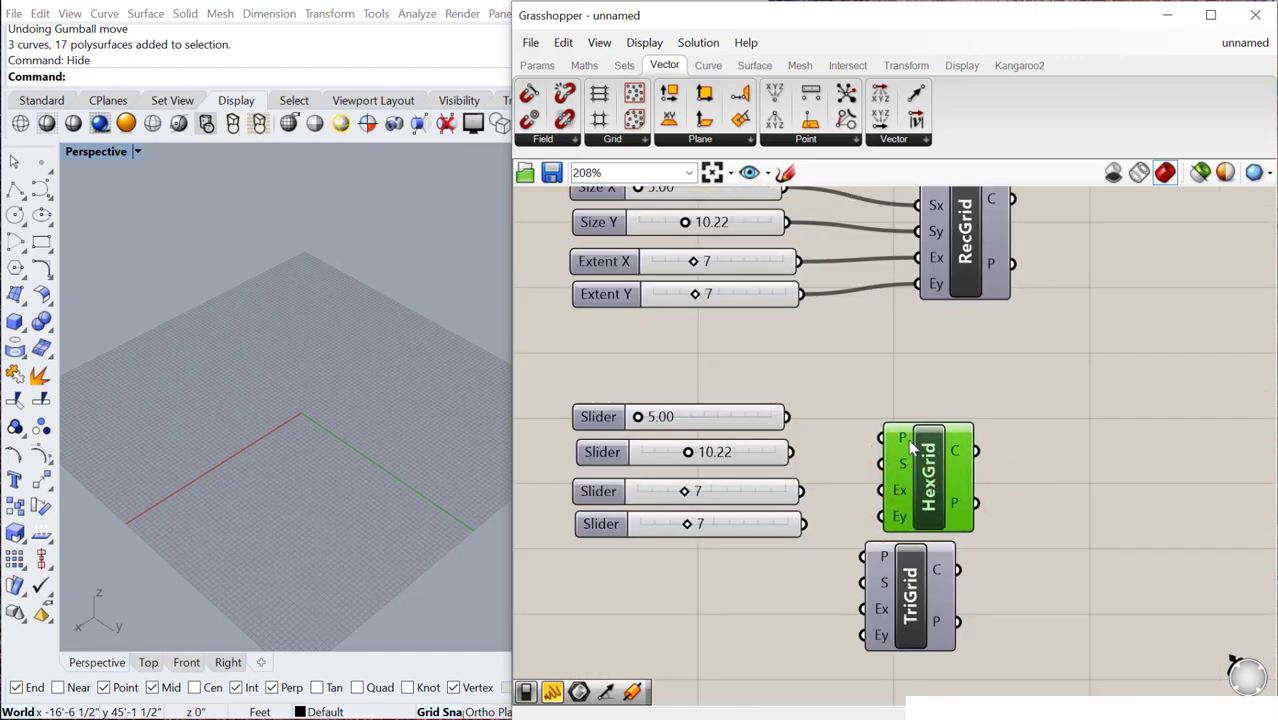
Connect the copied sliders to the hexagonal grid's Size, Extent X and Extent Y inputs, deleting the surplus 10.22 slider
mouse_move(910, 447)
left_click_drag(787, 418, 882, 463)
left_click(733, 452)
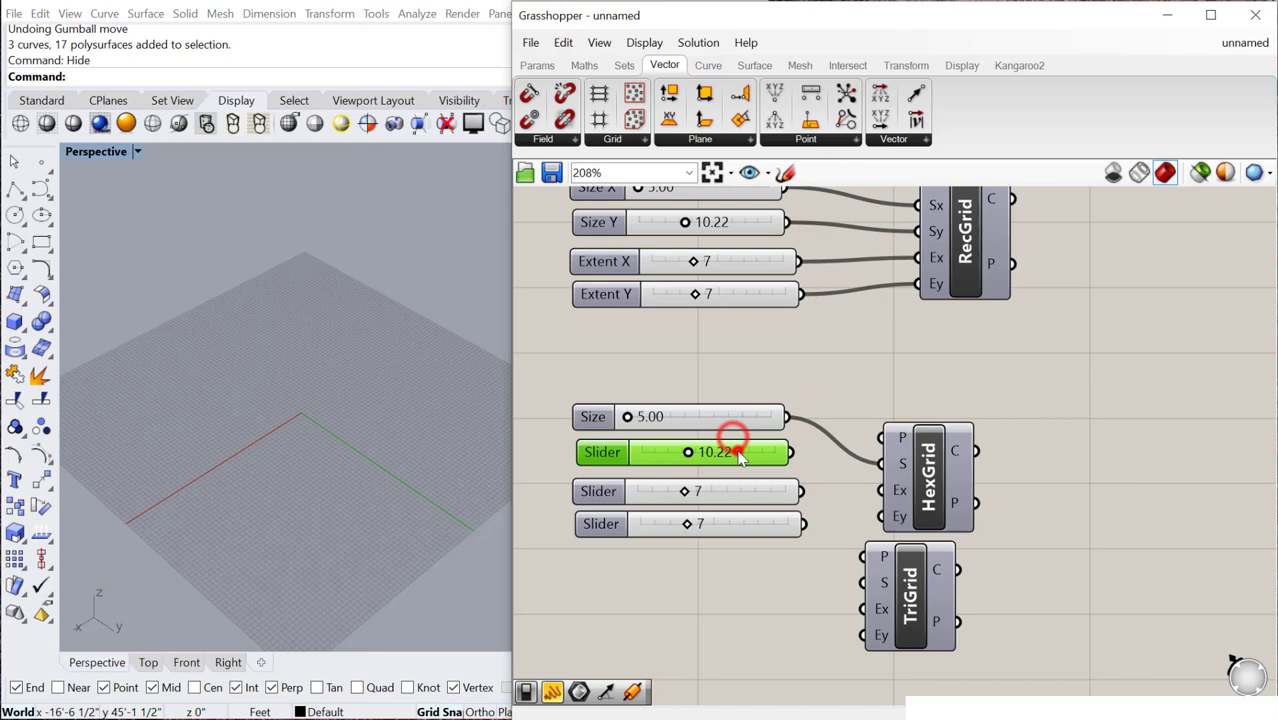
key("Delete")
left_click_drag(803, 491, 882, 490)
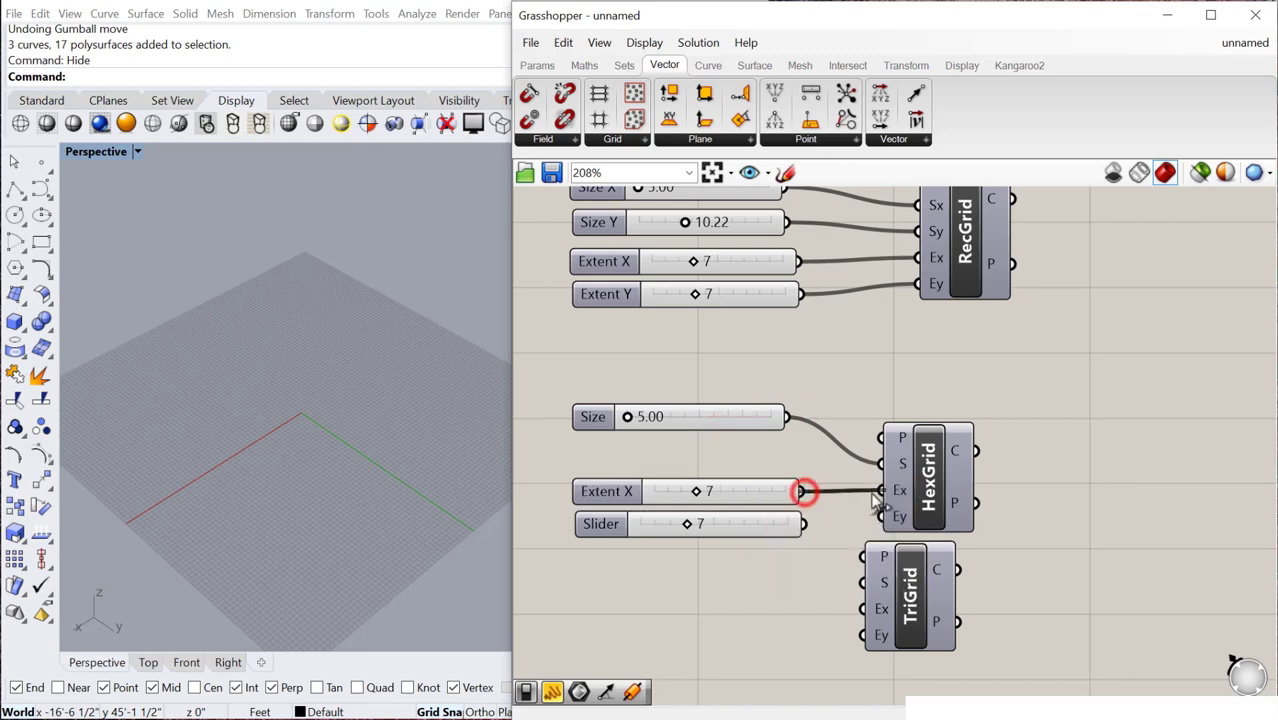
left_click_drag(805, 523, 882, 516)
Turn on the hexagonal grid component's preview and bring the whole grid into view in the Perspective viewport
left_click(940, 462)
right_click(935, 383)
left_click(948, 388)
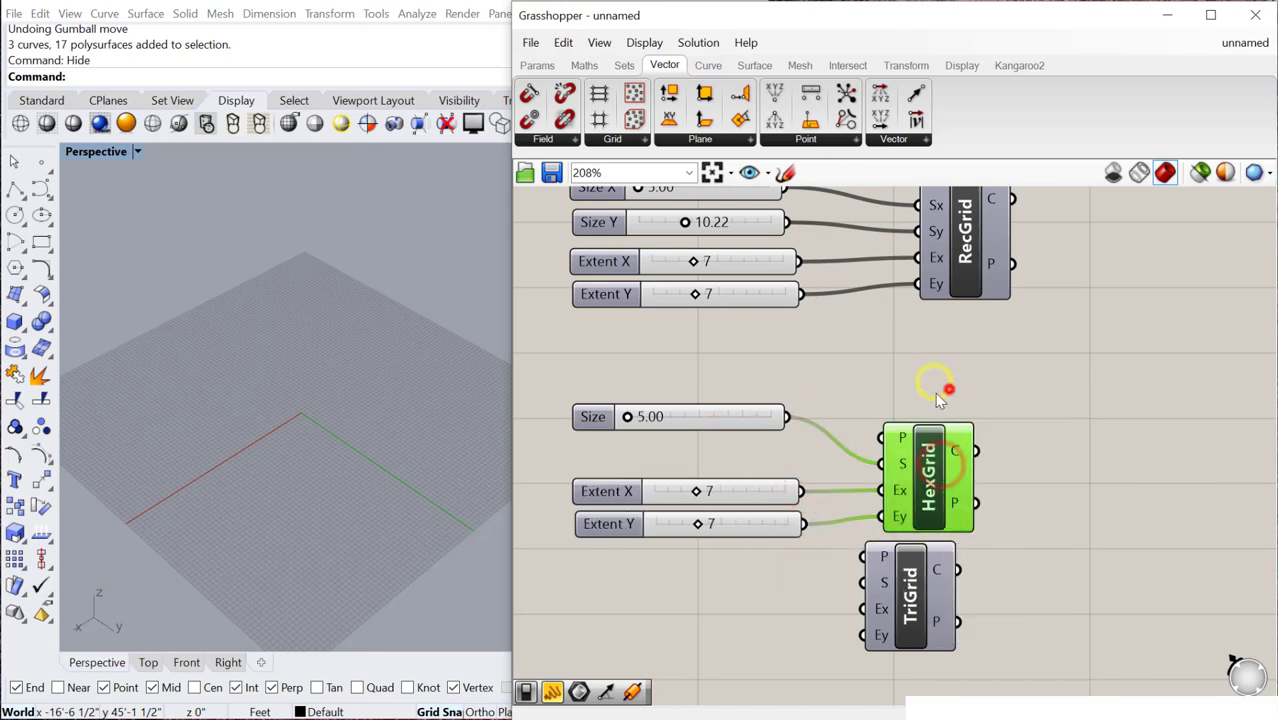
scroll(350, 472, "down", 4)
right_click_drag(323, 452, 299, 489)
right_click_drag(299, 489, 380, 490)
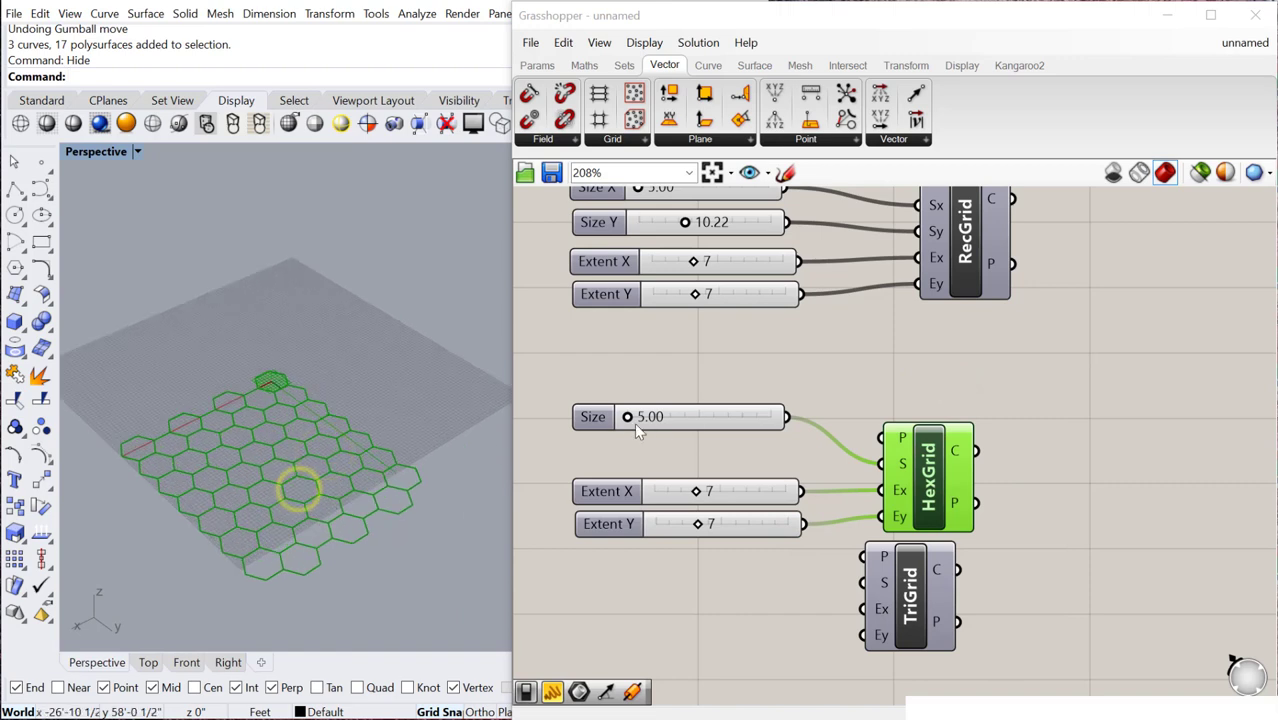
Set the hexagonal grid's Size to 5.79, Extent X to 8 and Extent Y to 5
mouse_move(628, 418)
left_mouse_down()
mouse_move(665, 417)
mouse_move(638, 420)
left_mouse_up()
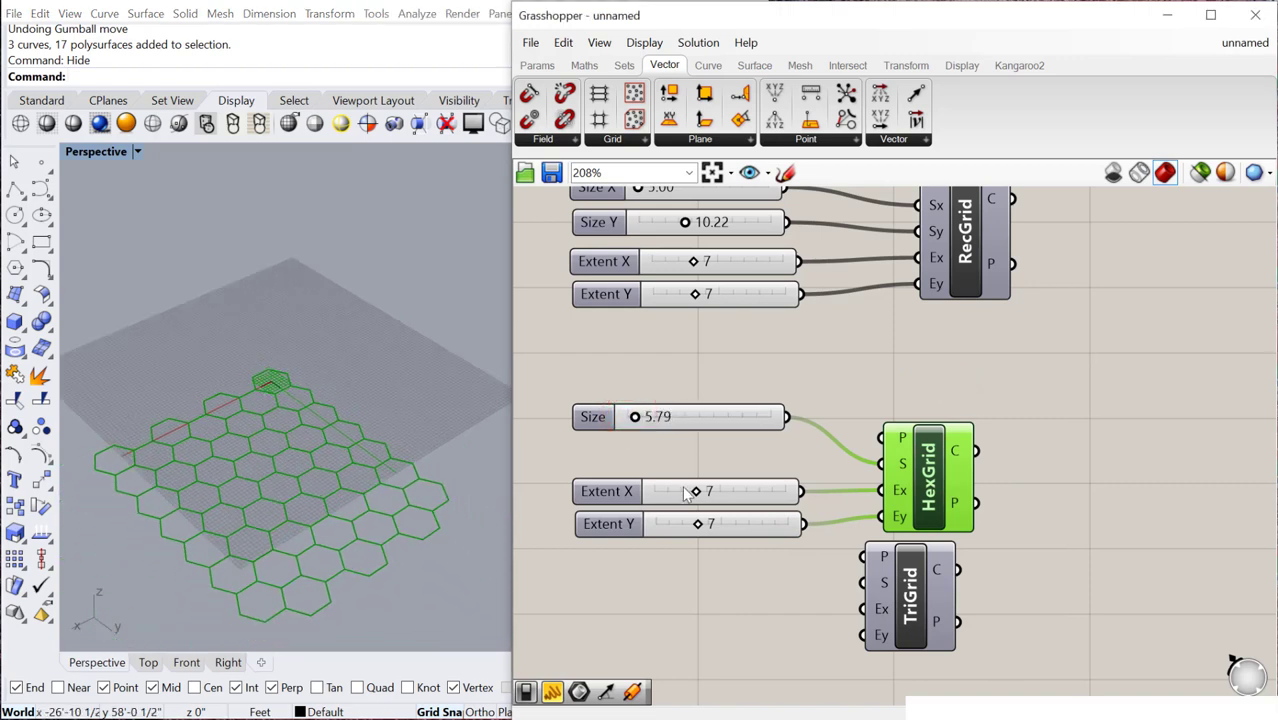
left_click_drag(697, 497, 688, 521)
scroll(838, 476, "down", 2)
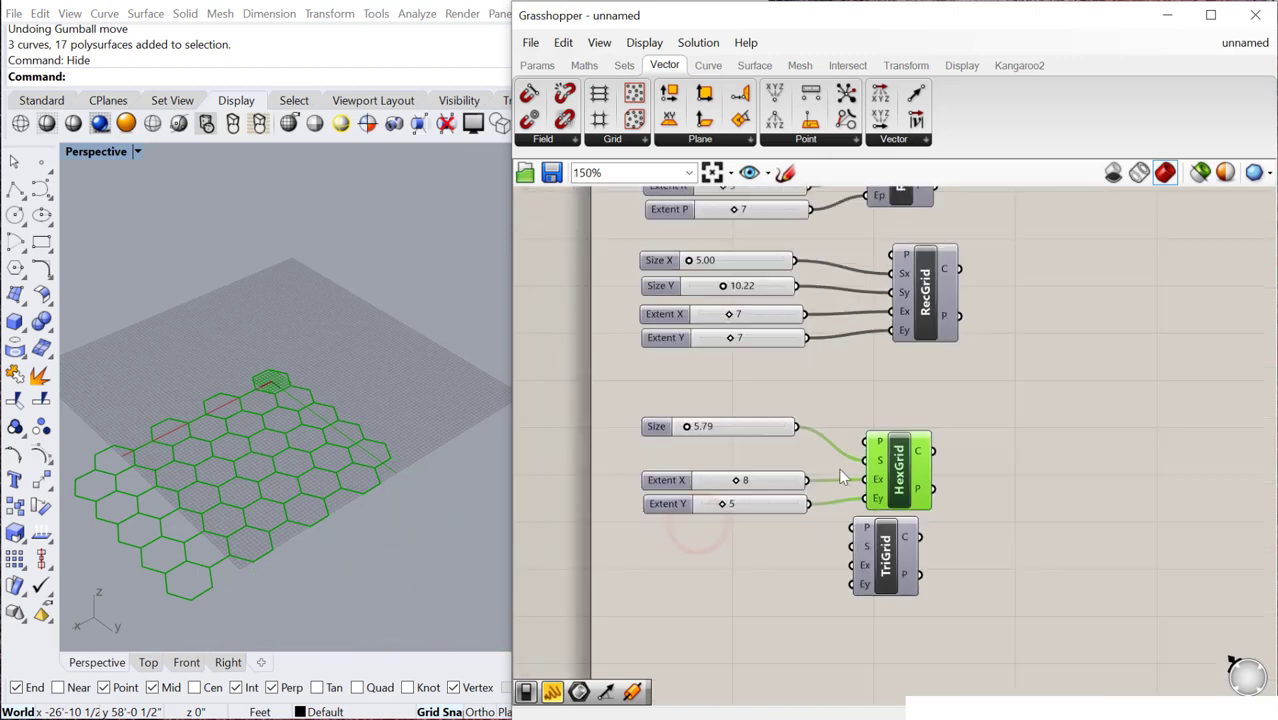
Space the hexagonal and triangular grid components apart, and duplicate the hexagonal grid's three sliders beside the triangular grid
left_click_drag(914, 492, 925, 488)
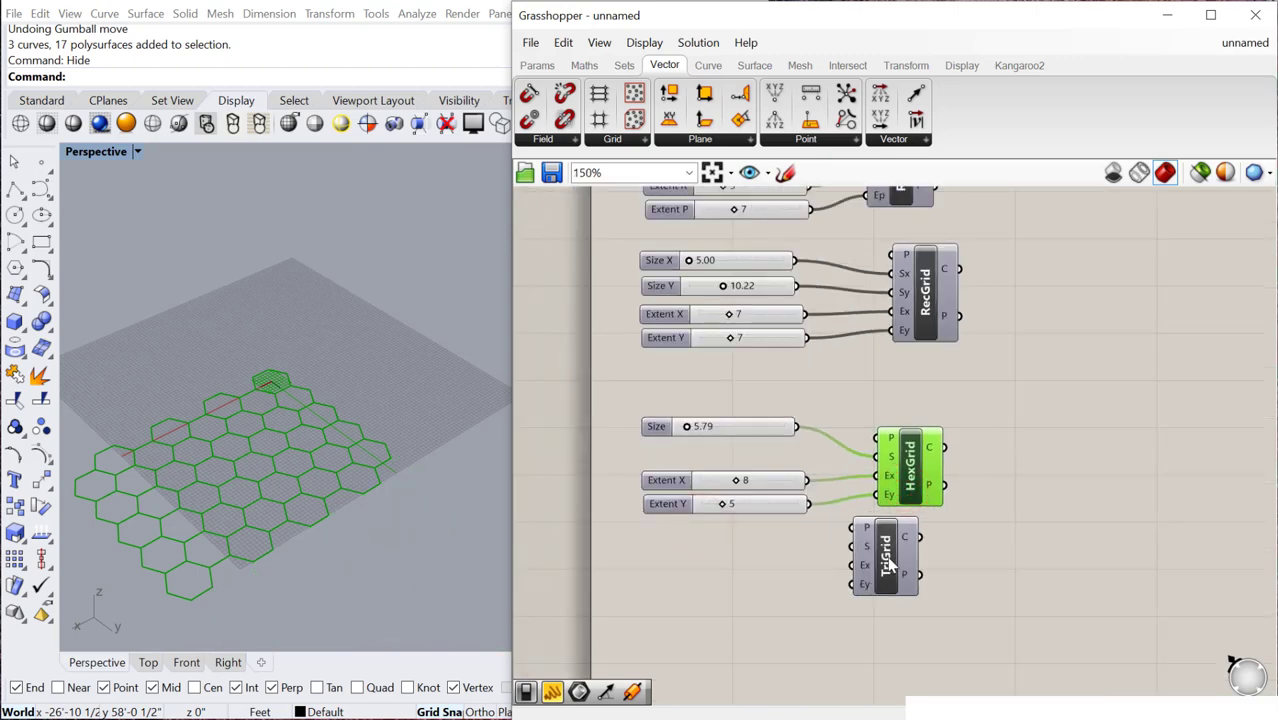
left_click_drag(890, 565, 906, 597)
right_click_drag(962, 555, 954, 493)
left_click_drag(790, 513, 716, 485)
key("ctrl+c")
key("ctrl+v")
Turn off the hexagonal grid component's preview
left_click(889, 425)
right_click(899, 322)
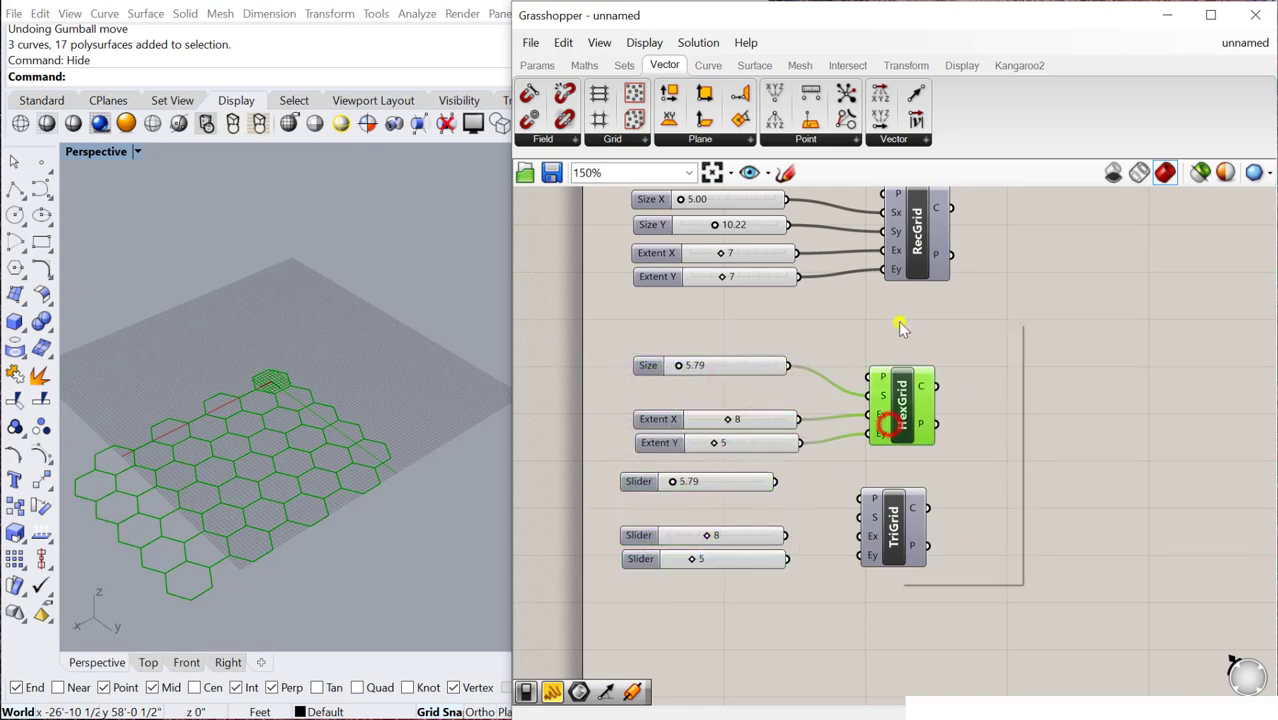
left_click(924, 348)
left_click(928, 351)
Move the copied 5.79 slider closer to the two sliders below it, and turn on the triangular grid's preview
right_click_drag(870, 589, 857, 514)
left_click_drag(731, 405, 733, 427)
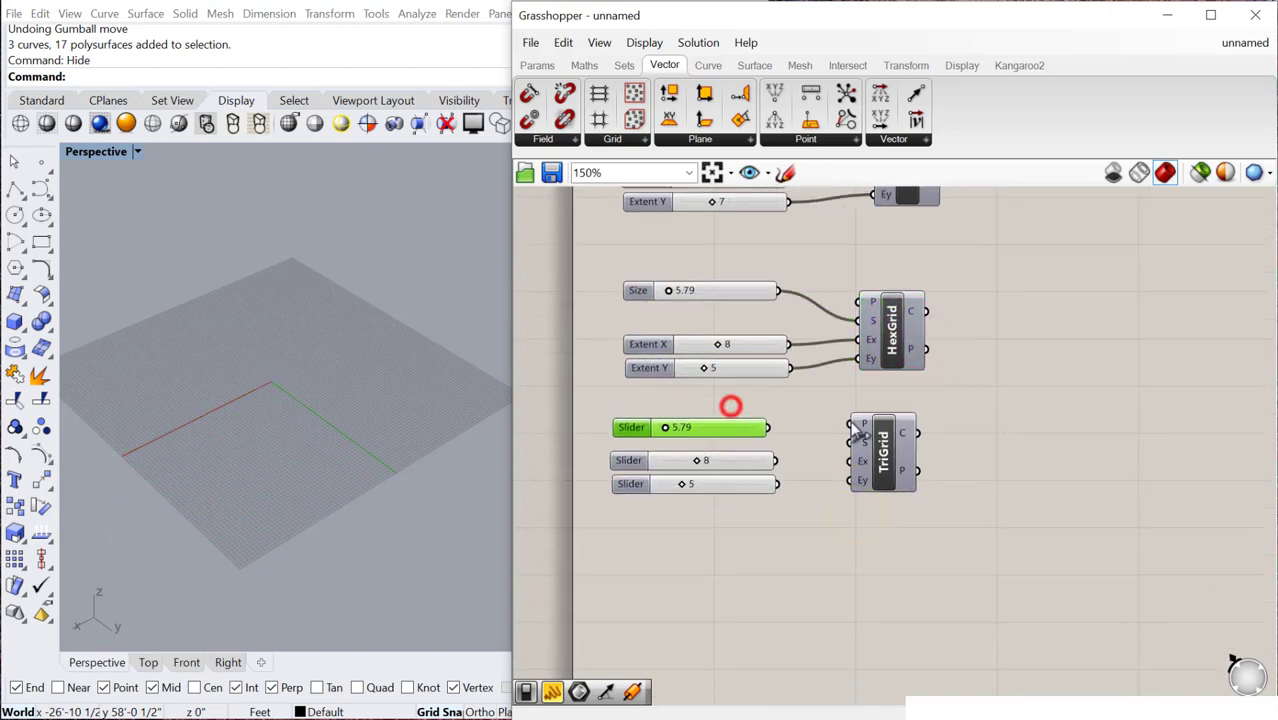
left_click(858, 428)
right_click(919, 388)
left_click(944, 392)
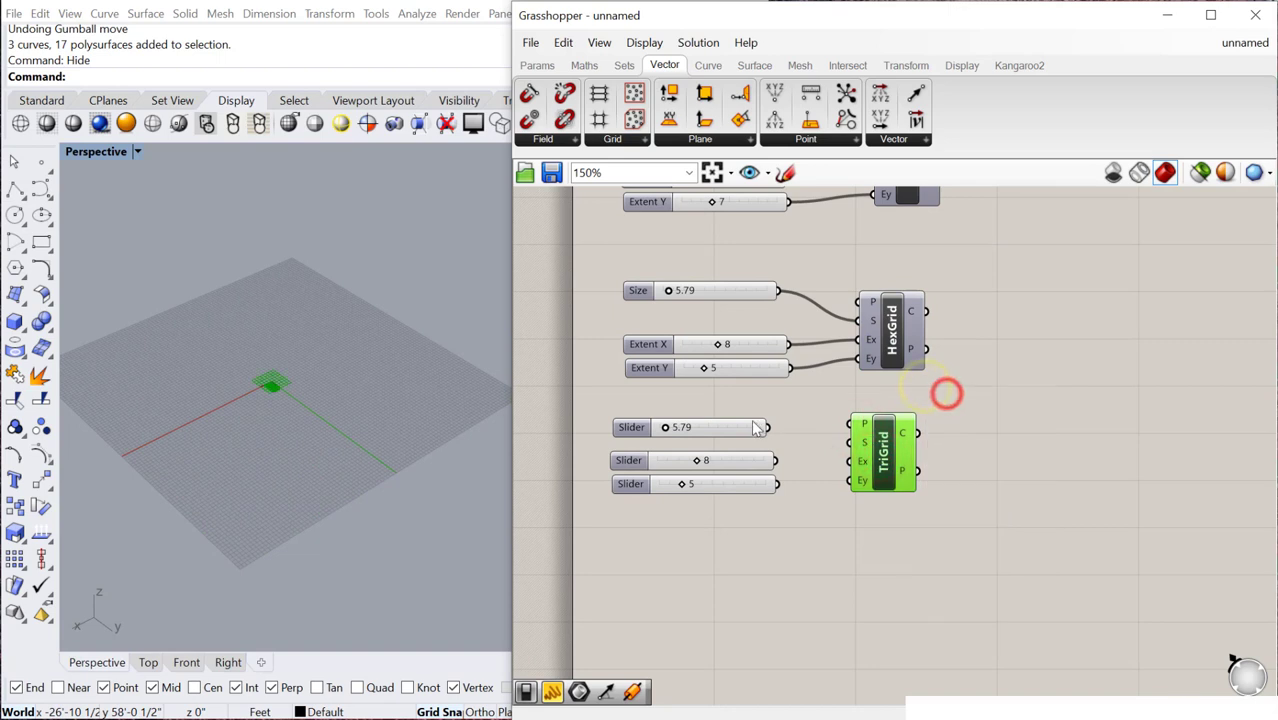
Connect the copied 5.79 slider to the triangular grid's Size input and set it to 12.36
left_click_drag(767, 427, 849, 442)
scroll(775, 440, "up", 2)
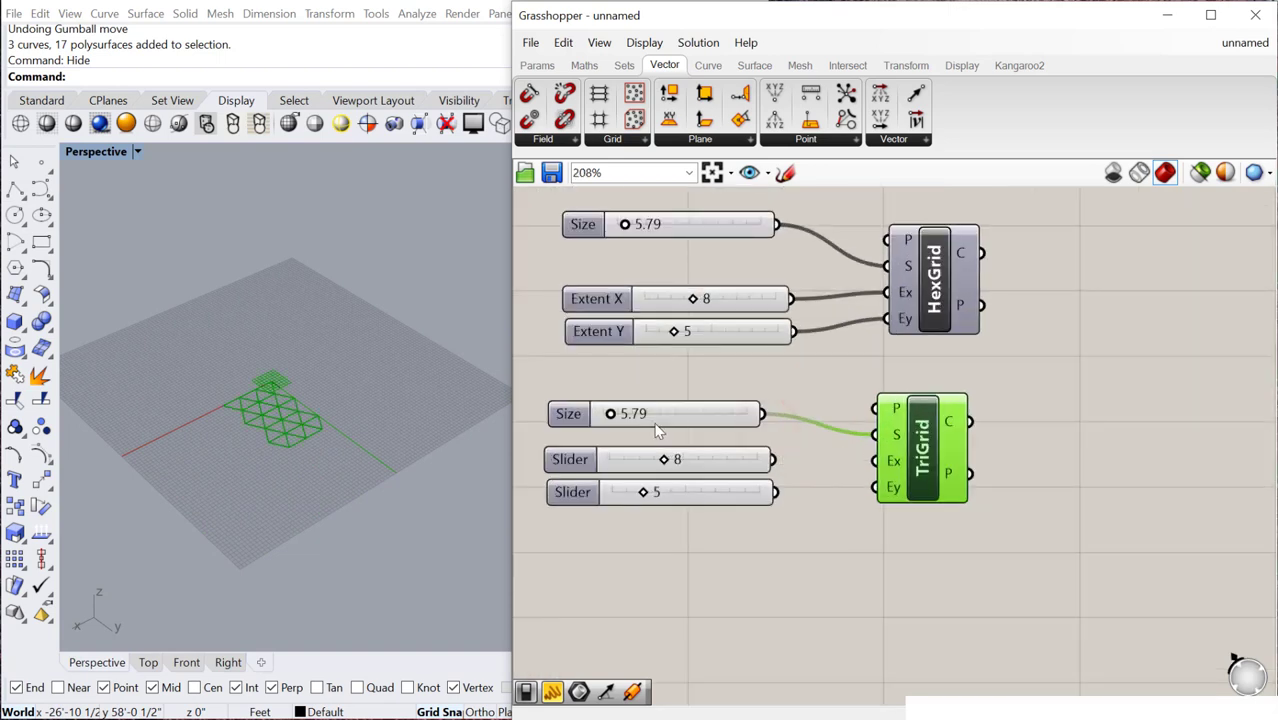
left_click_drag(615, 418, 677, 416)
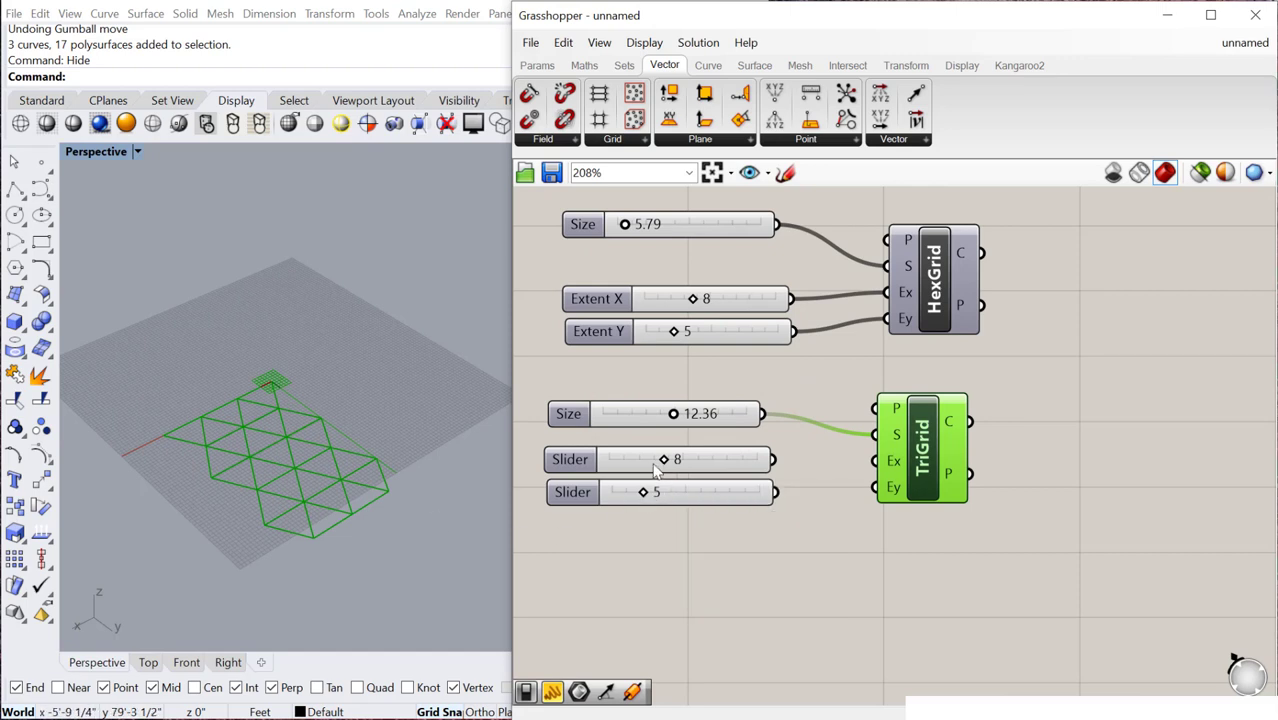
Connect the two remaining copied sliders to the triangular grid's extents, setting Extent X to 9 and Extent Y to 6
left_click_drag(773, 460, 875, 461)
left_click_drag(775, 491, 876, 488)
left_click_drag(671, 460, 667, 491)
scroll(703, 419, "down", 2)
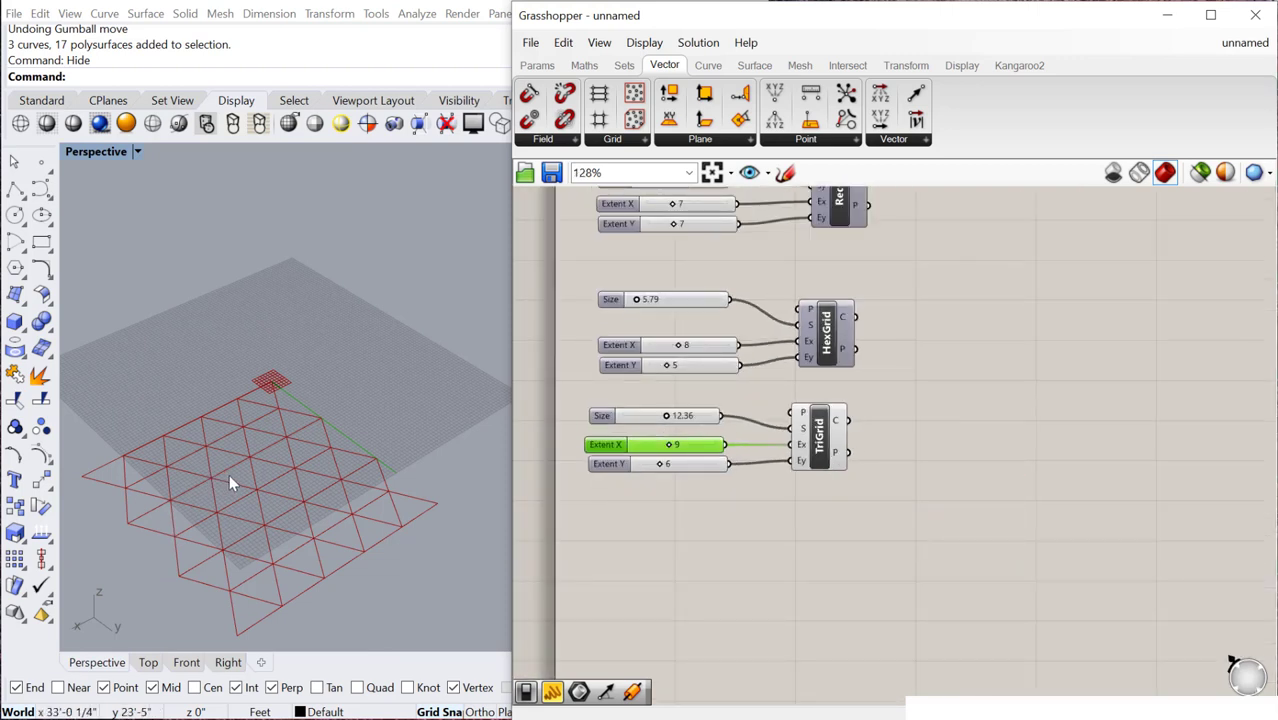
left_click(916, 515)
double_click(916, 515)
type("p")
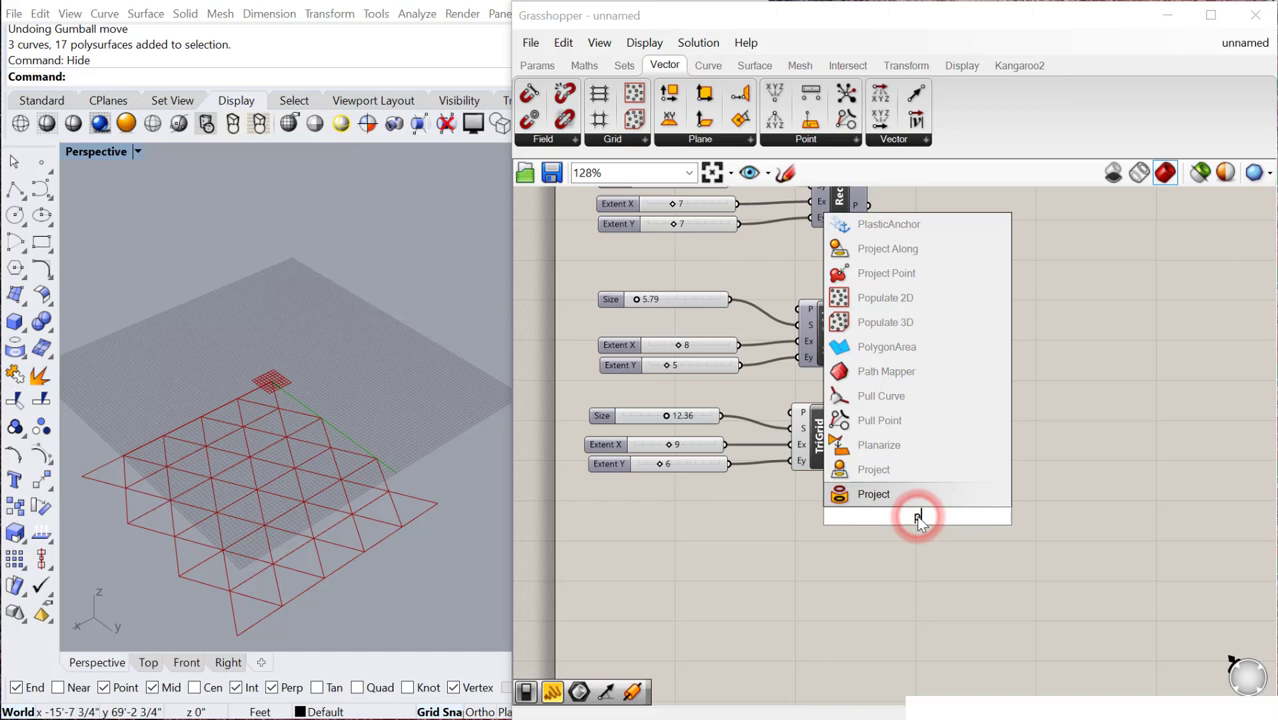
type("point")
left_click(1084, 360)
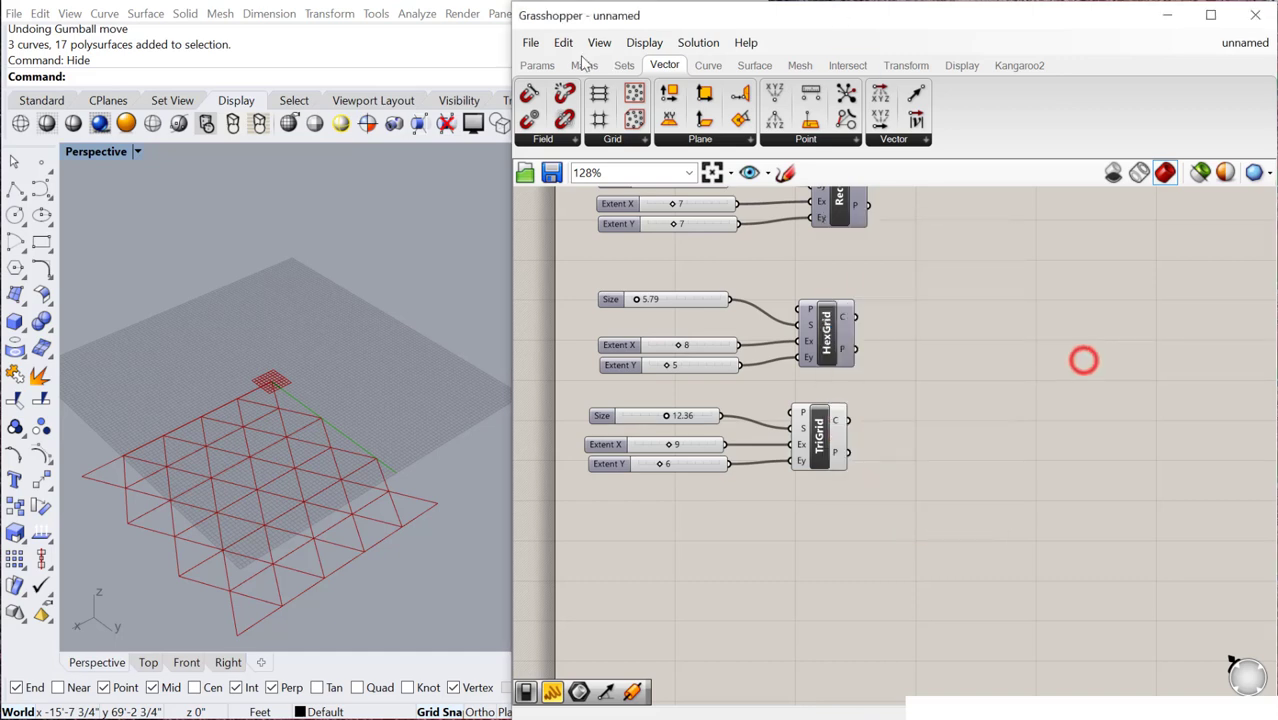
Add a Point List component beside the triangular grid and feed the grid's points output into its points input
left_click(539, 65)
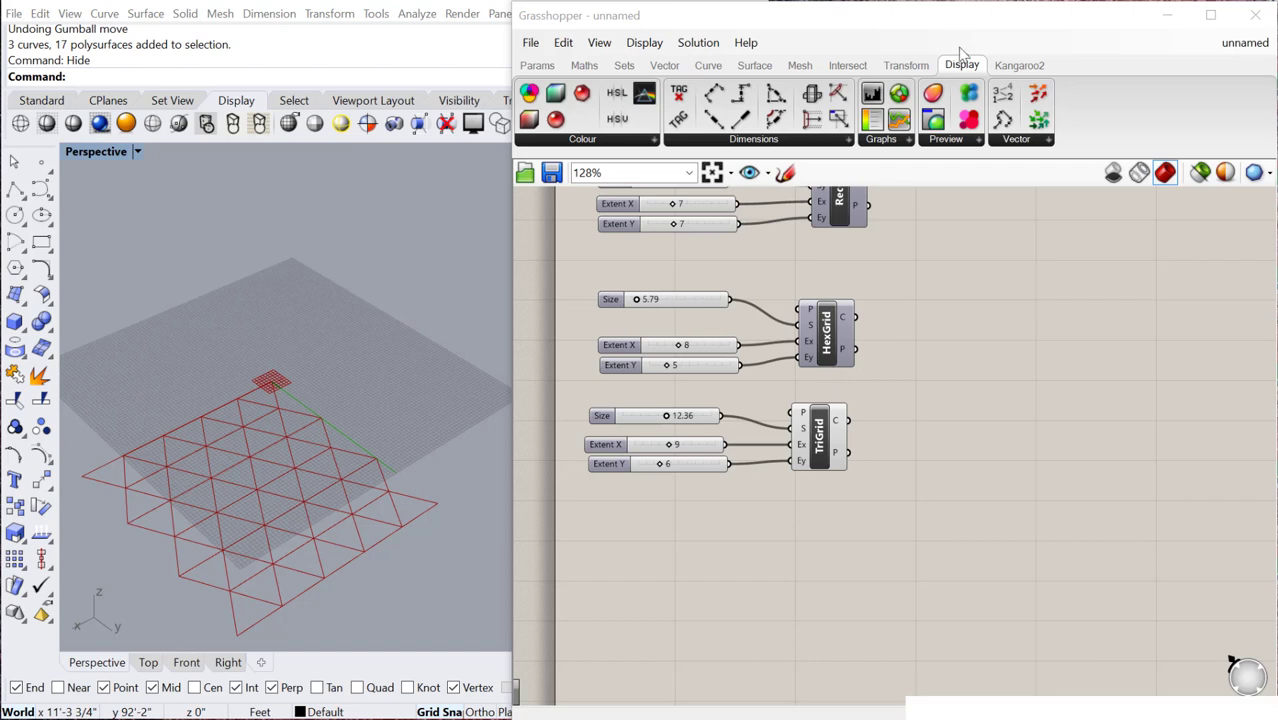
left_click(1015, 143)
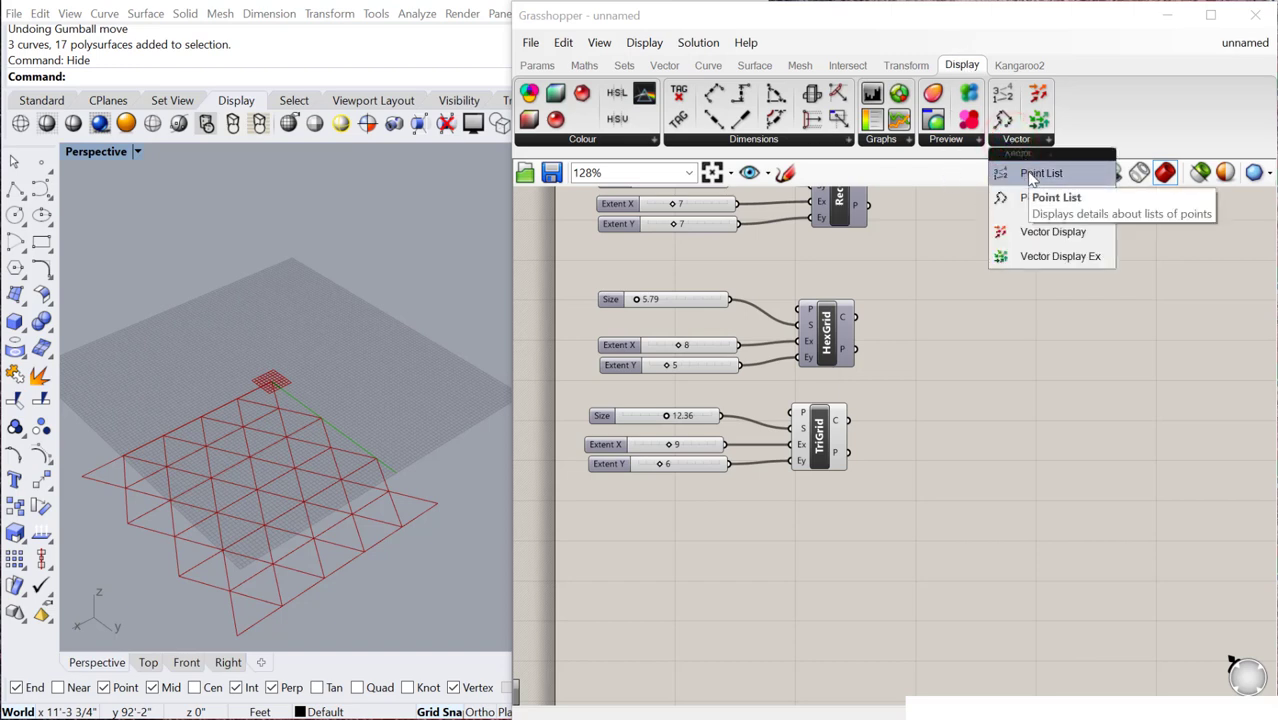
left_click_drag(1033, 175, 993, 440)
right_click_drag(251, 529, 241, 454)
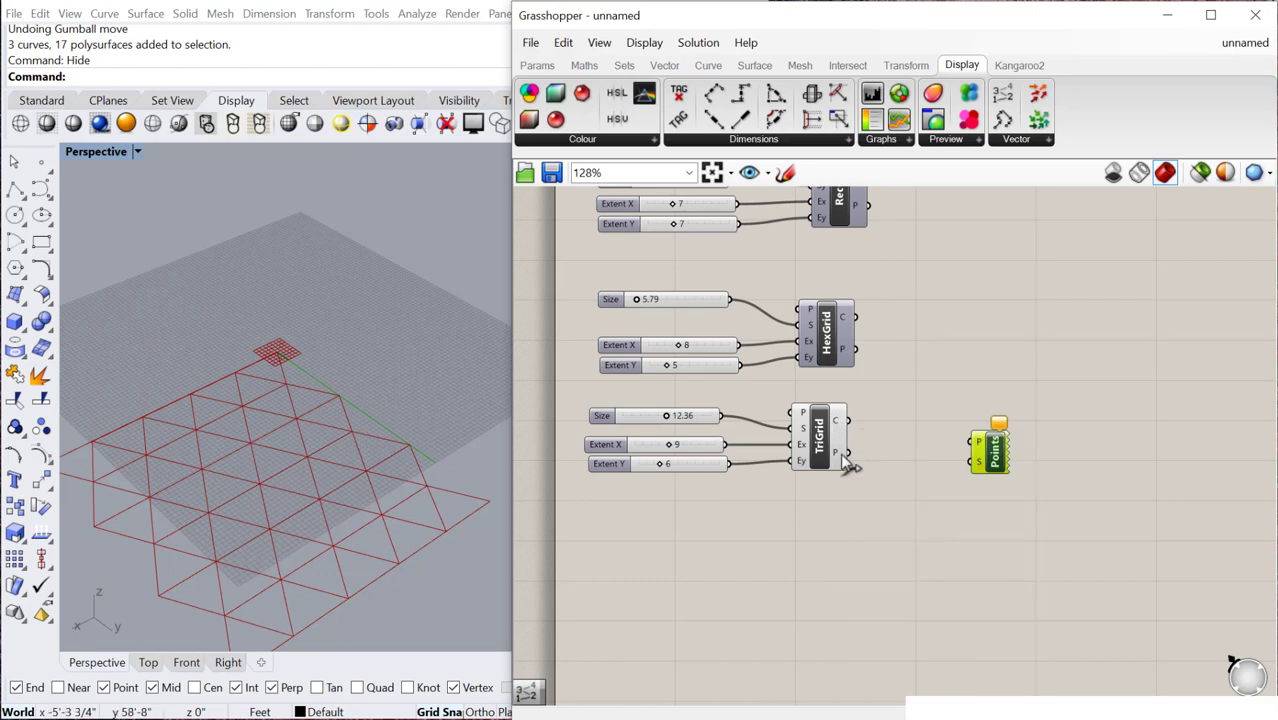
left_click_drag(848, 452, 972, 452)
scroll(394, 527, "up", 3)
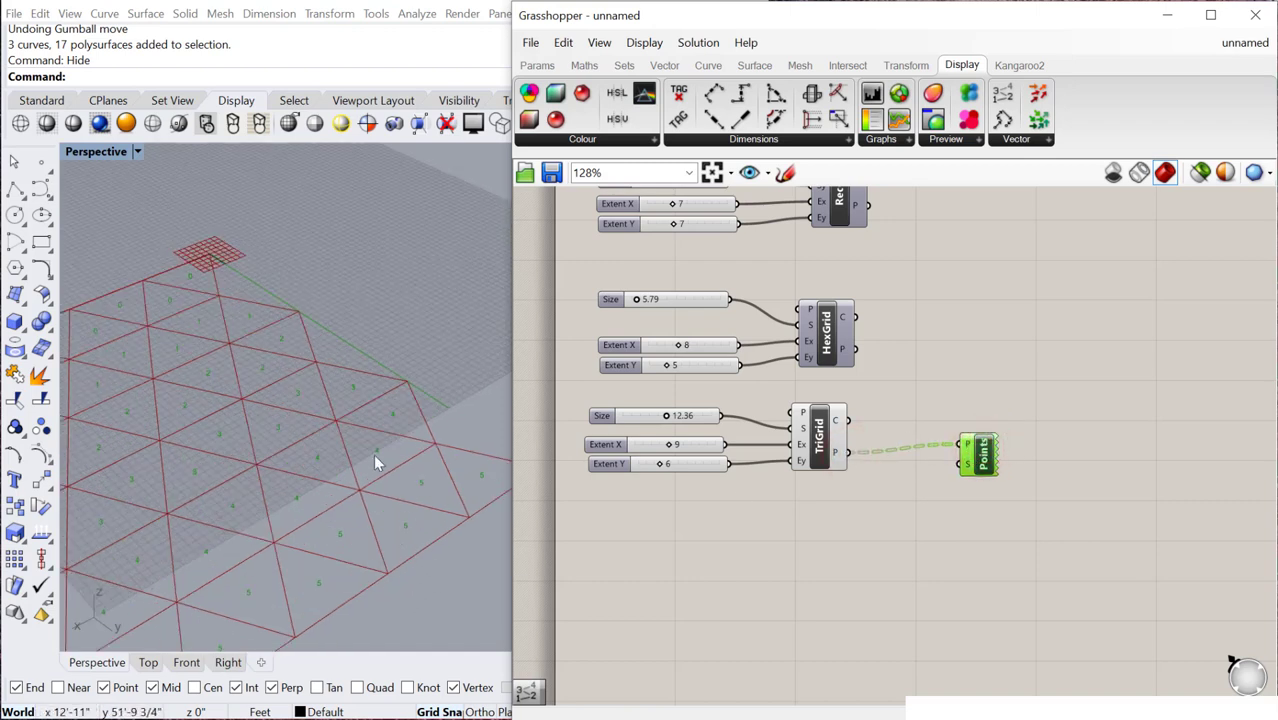
scroll(368, 465, "down", 1)
Duplicate the triangular grid's Size slider, connect the copy to the Point List's text size input, and set it to 5.00
mouse_move(968, 478)
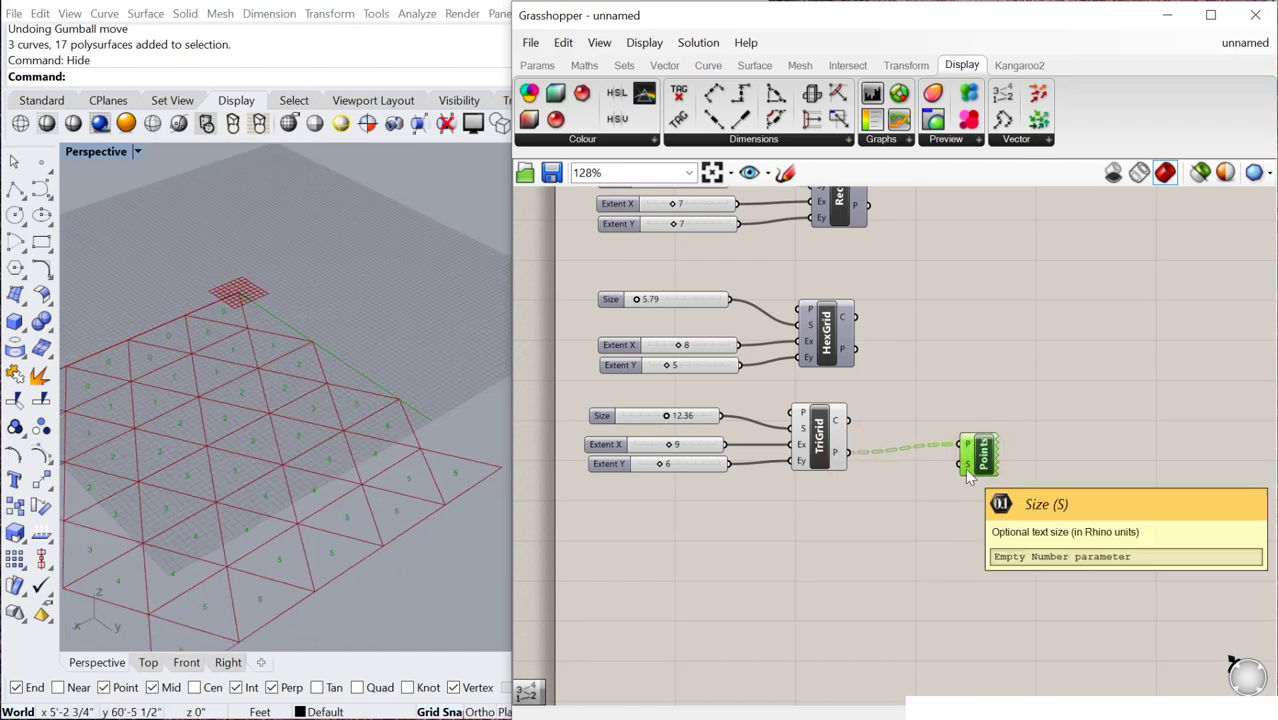
left_click(819, 534)
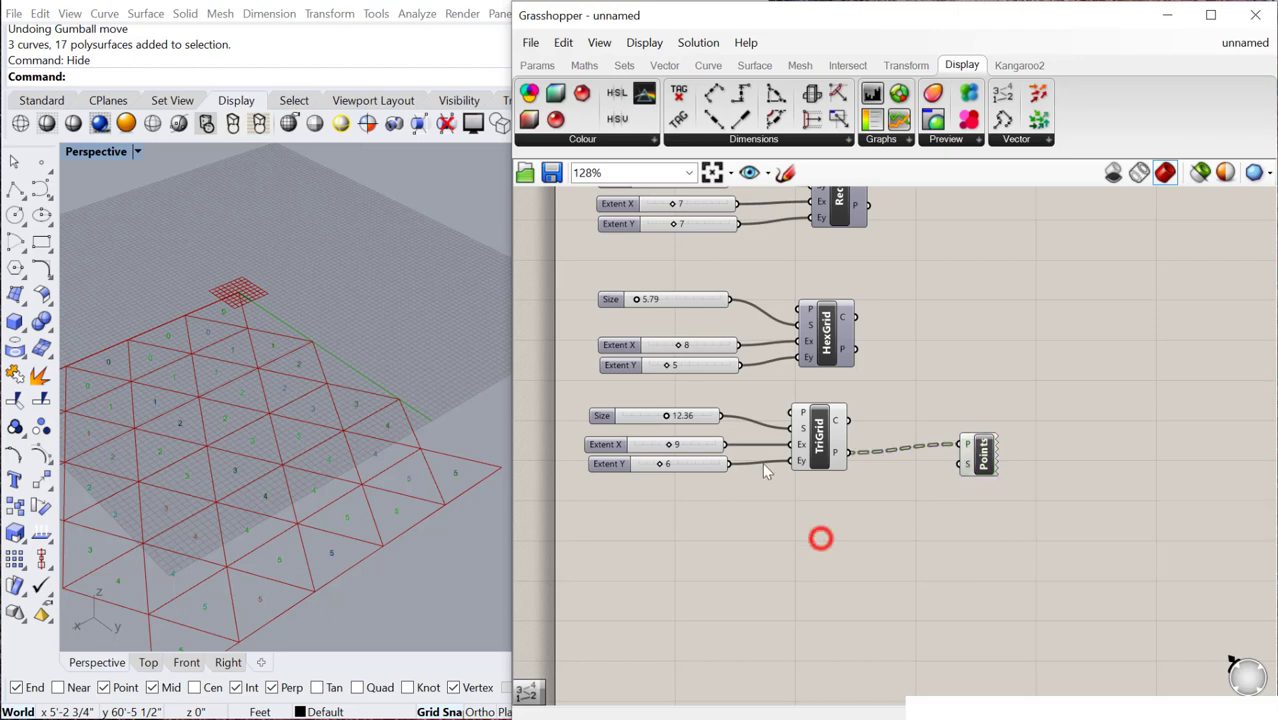
left_click(692, 418)
left_click_drag(692, 418, 961, 466, "alt")
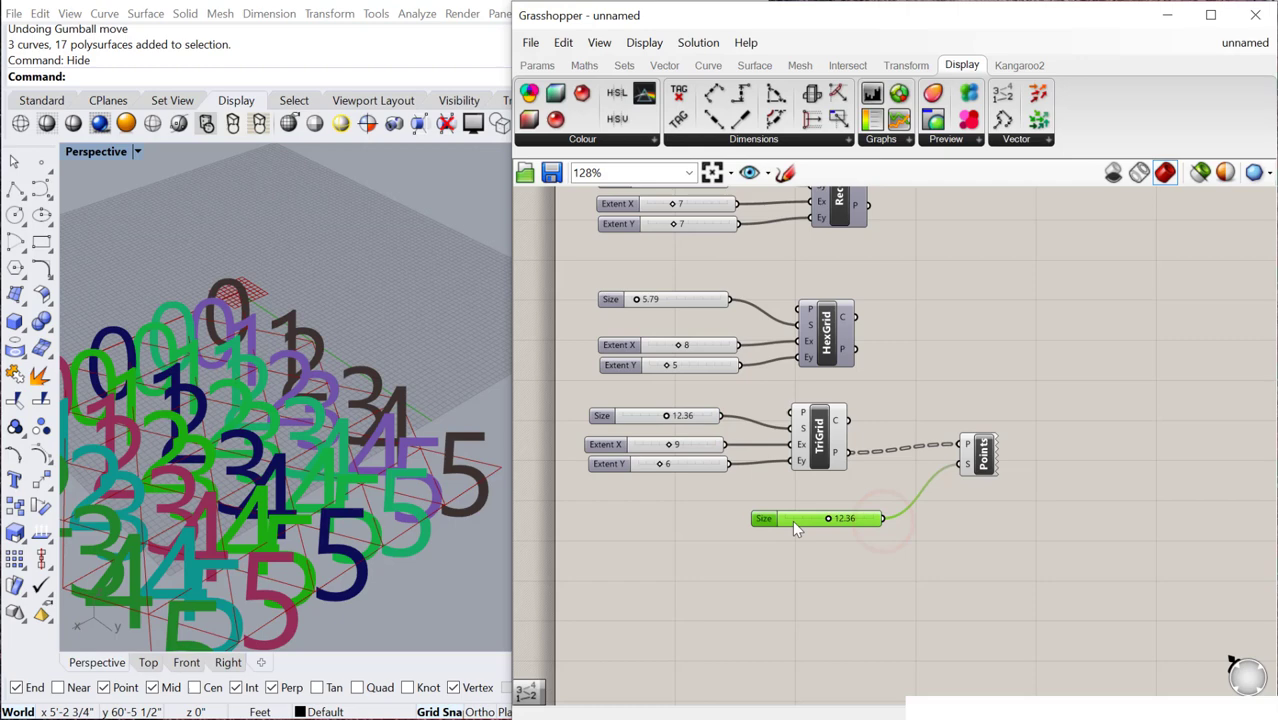
left_click_drag(830, 525, 787, 523)
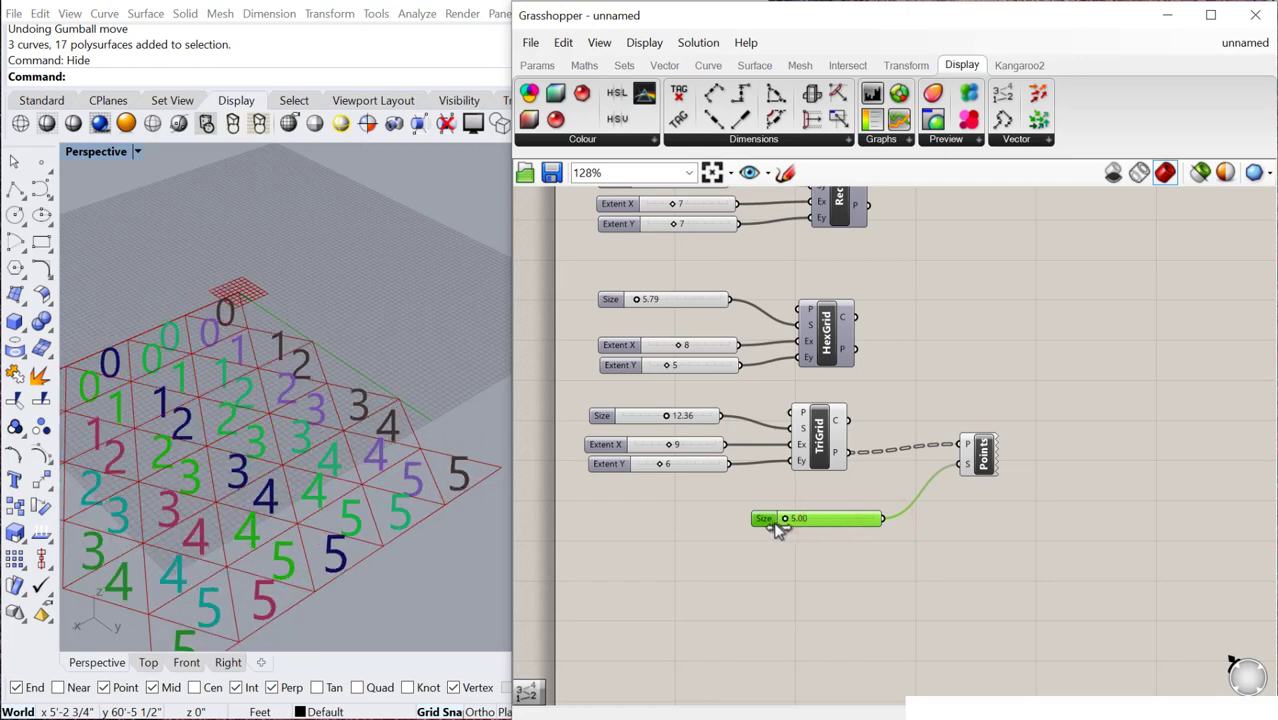
right_click_drag(420, 450, 302, 532)
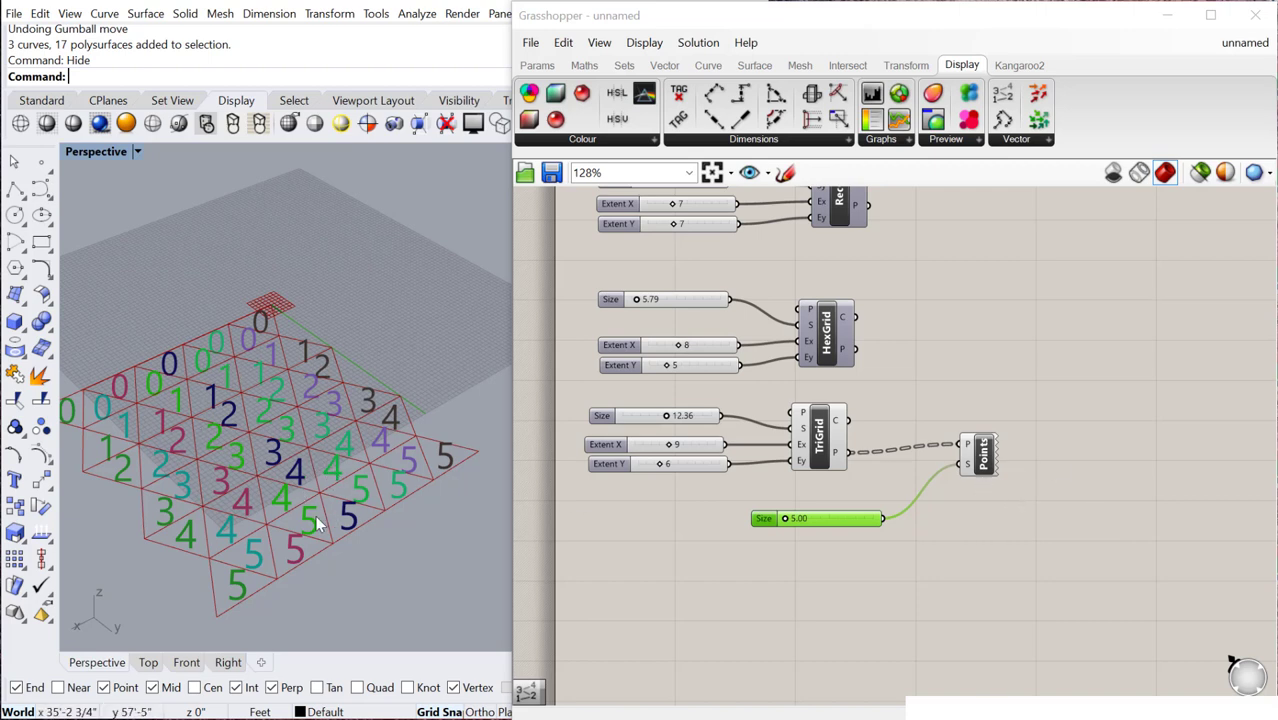
scroll(935, 490, "down", 2)
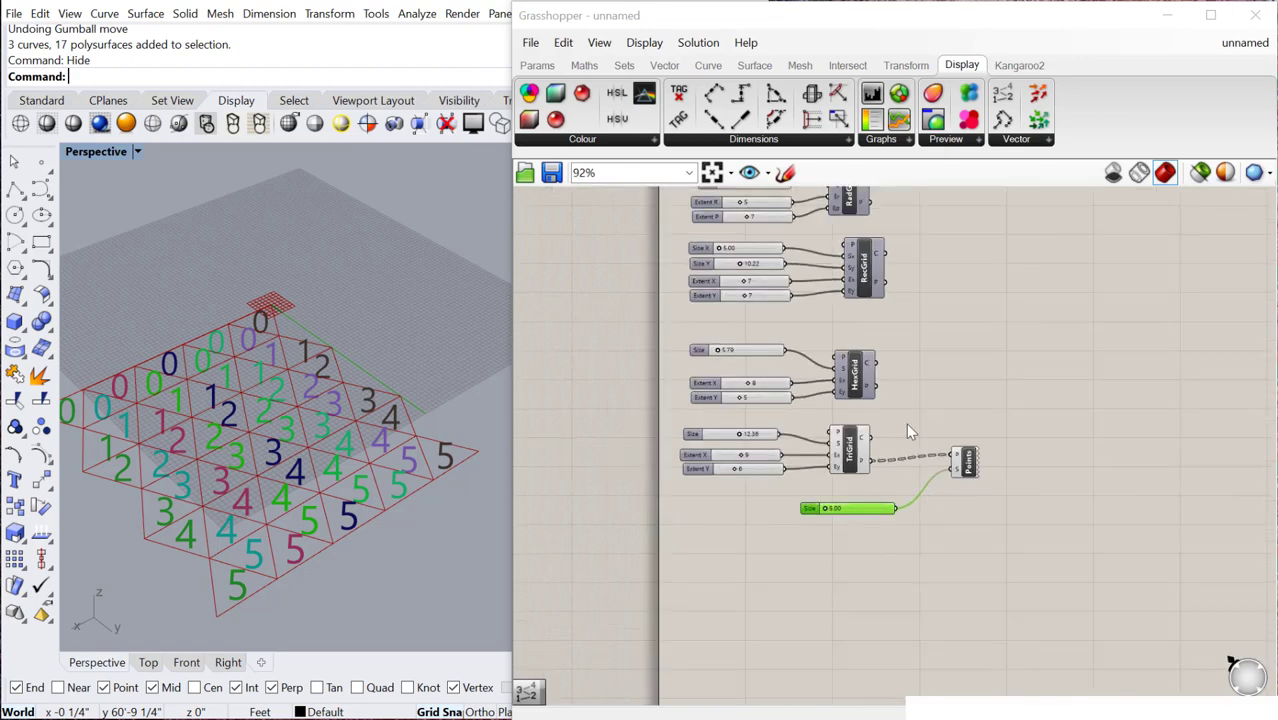